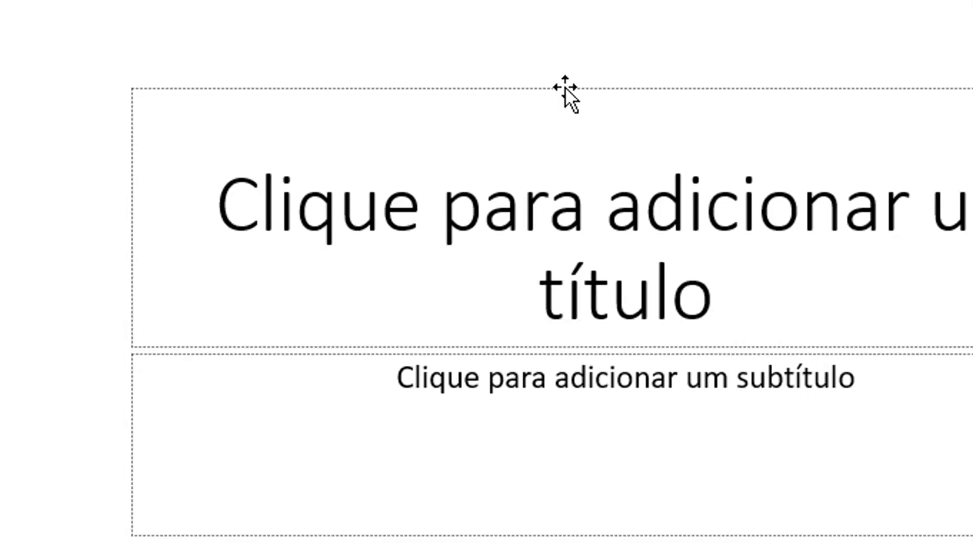
Delete the title and subtitle placeholders from the slide
{"action": "left_click", "coordinate": [524, 181]}
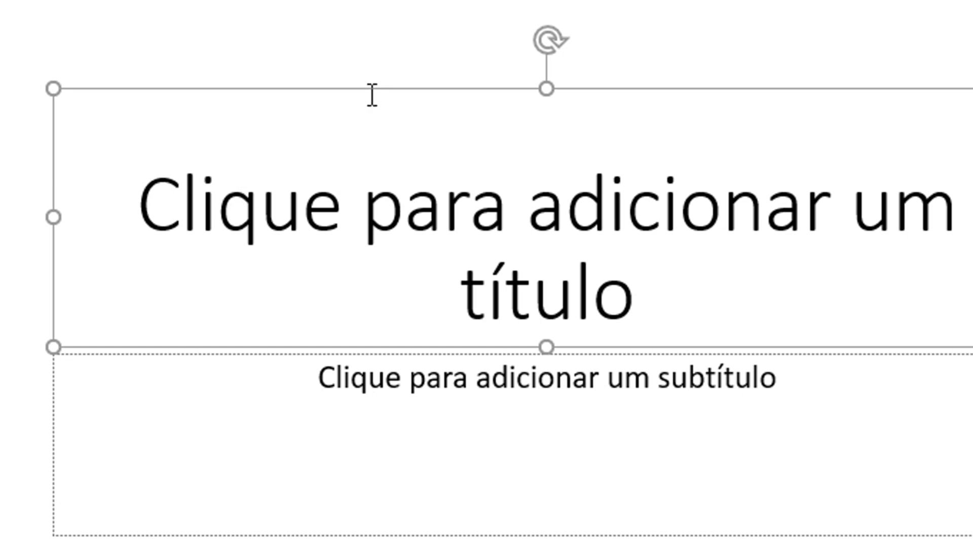
{"action": "key", "text": "Delete"}
{"action": "left_click", "coordinate": [393, 276]}
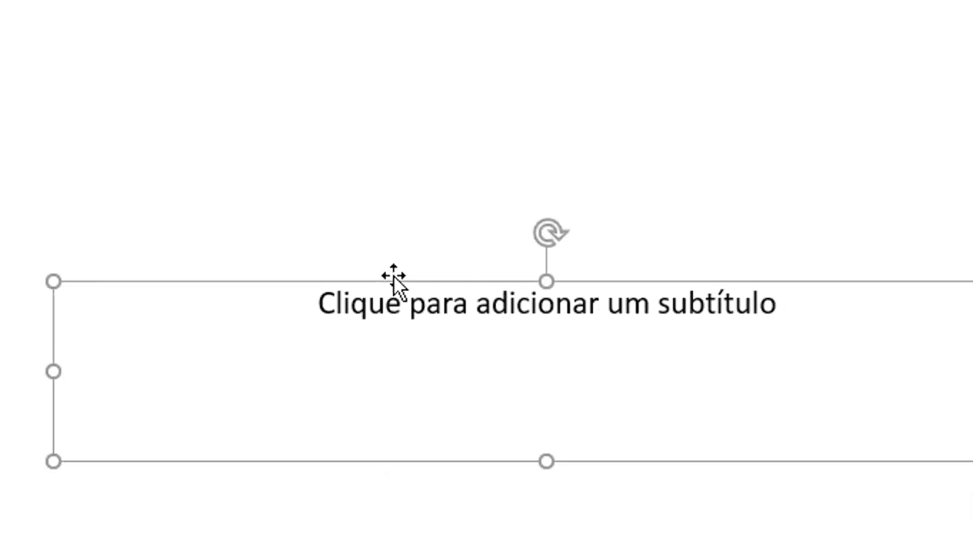
{"action": "key", "text": "Delete"}
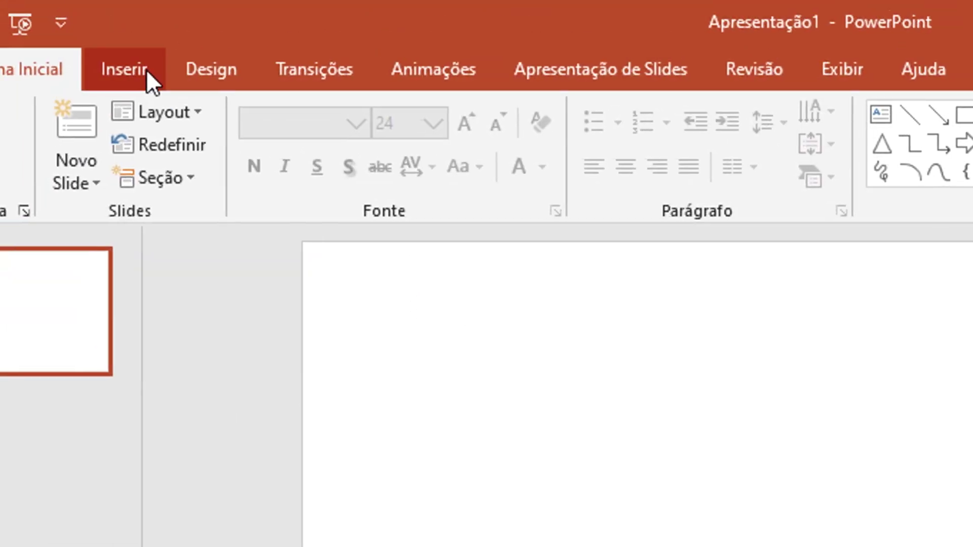
Draw a blue Fluxograma rectangle near the top of the blank slide
{"action": "left_click", "coordinate": [145, 70]}
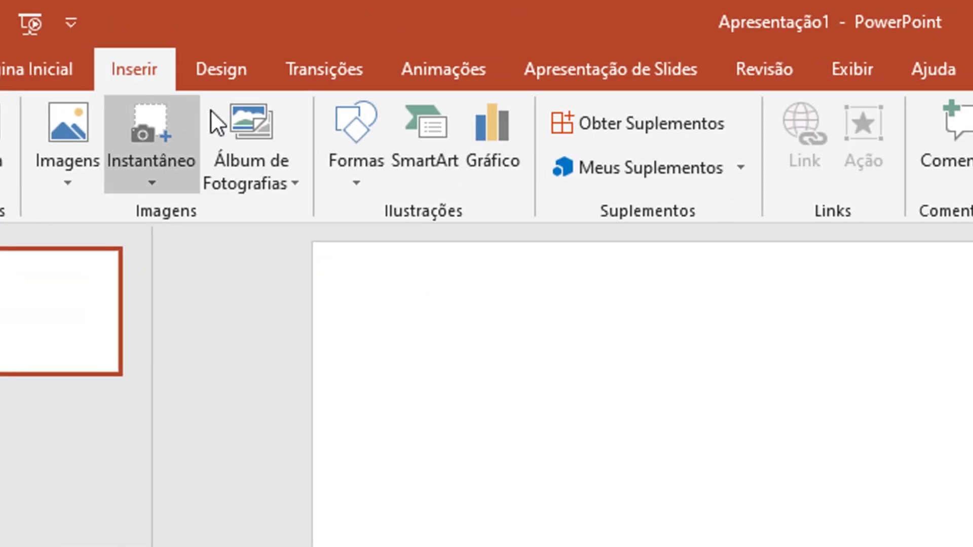
{"action": "left_click", "coordinate": [360, 173]}
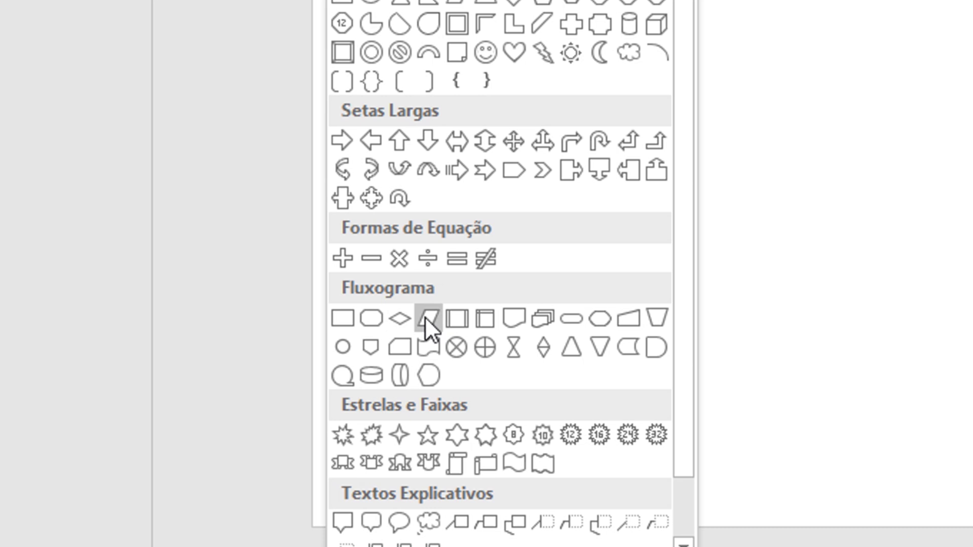
{"action": "left_click", "coordinate": [357, 318]}
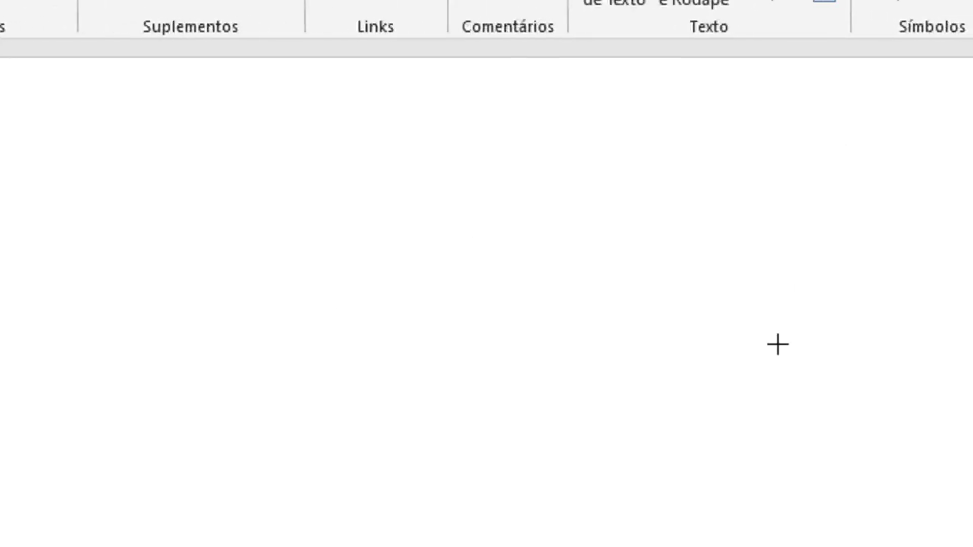
{"action": "left_click_drag", "start_coordinate": [422, 85], "coordinate": [570, 151]}
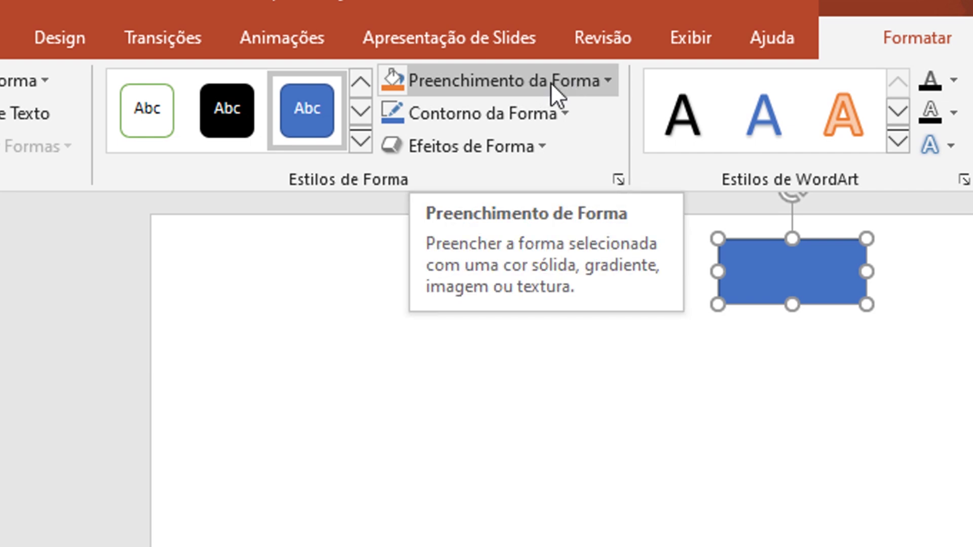
Try a 3D rotation on the rectangle, then give it an outer drop shadow instead
{"action": "left_click", "coordinate": [538, 152]}
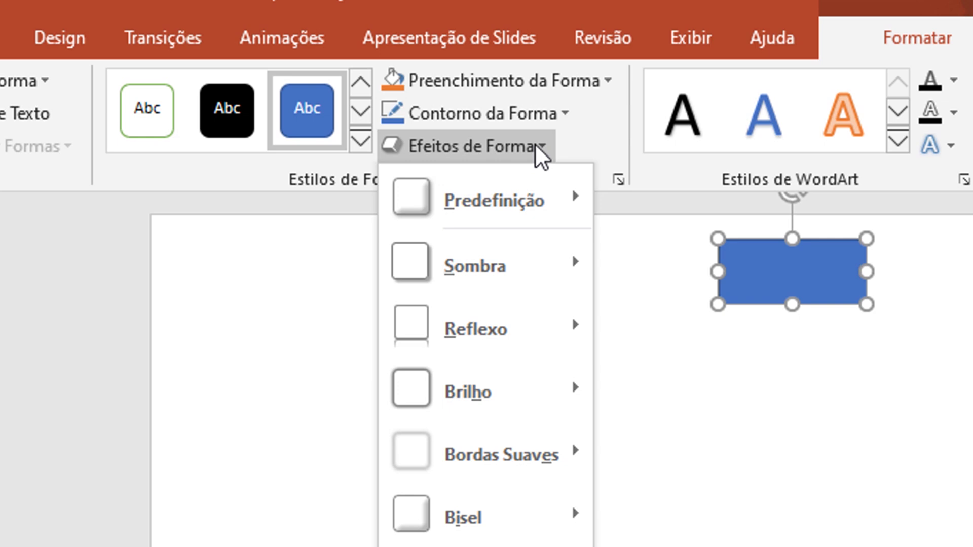
{"action": "mouse_move", "coordinate": [487, 480]}
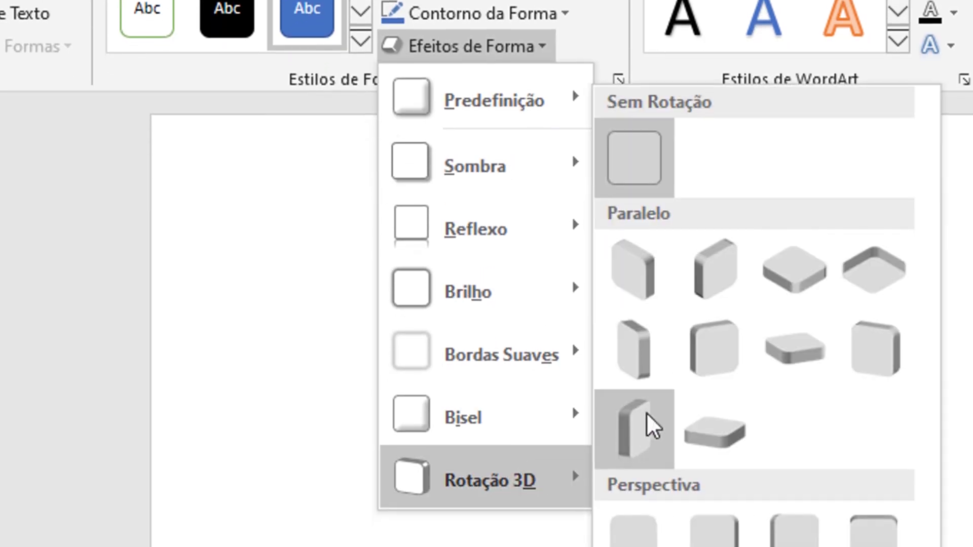
{"action": "left_click", "coordinate": [648, 425]}
{"action": "left_click", "coordinate": [472, 48]}
{"action": "mouse_move", "coordinate": [474, 166]}
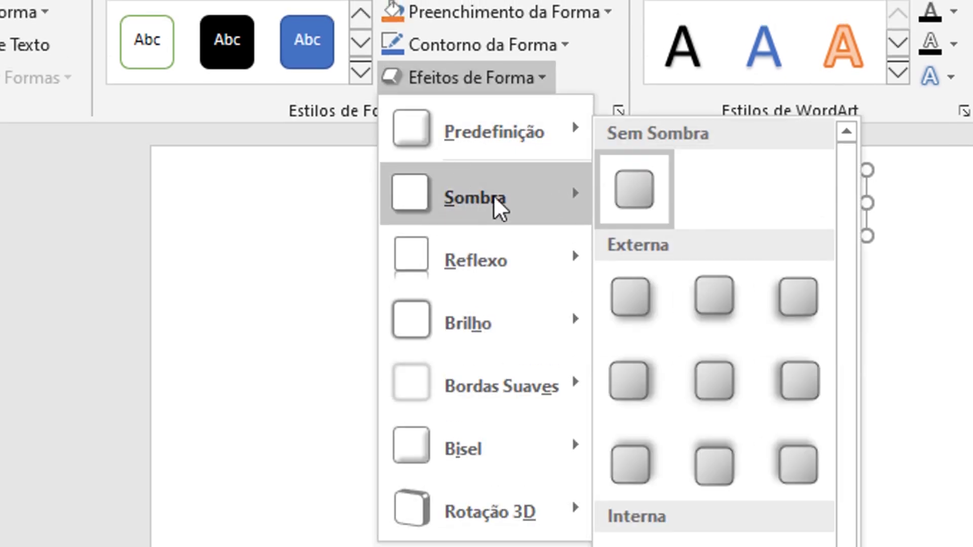
{"action": "left_click", "coordinate": [828, 294]}
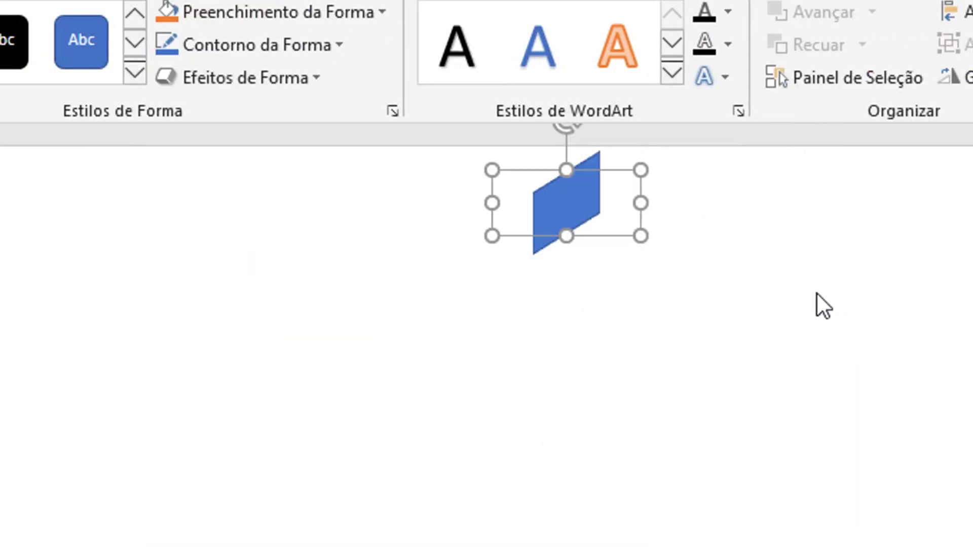
{"action": "left_click", "coordinate": [254, 80]}
{"action": "mouse_move", "coordinate": [249, 196]}
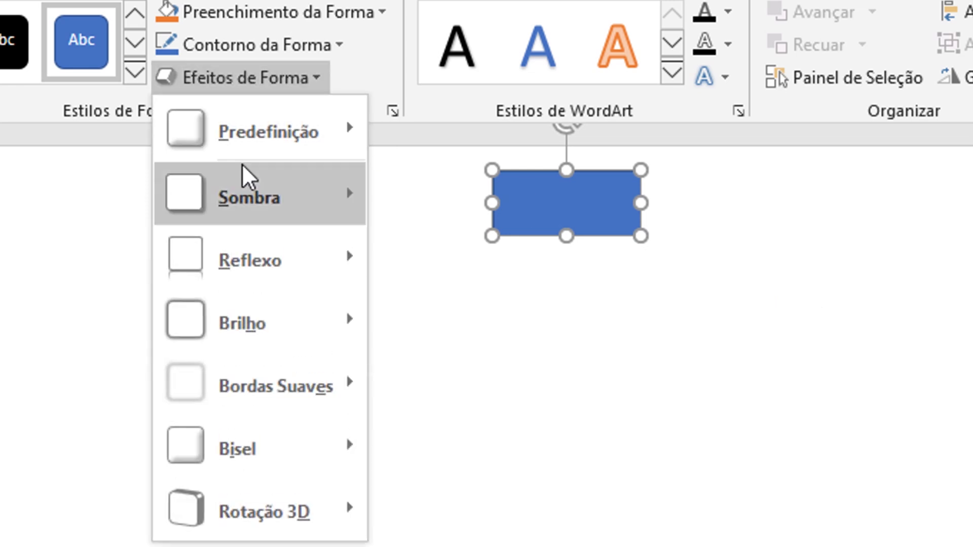
{"action": "left_click", "coordinate": [406, 297]}
{"action": "left_click", "coordinate": [421, 294]}
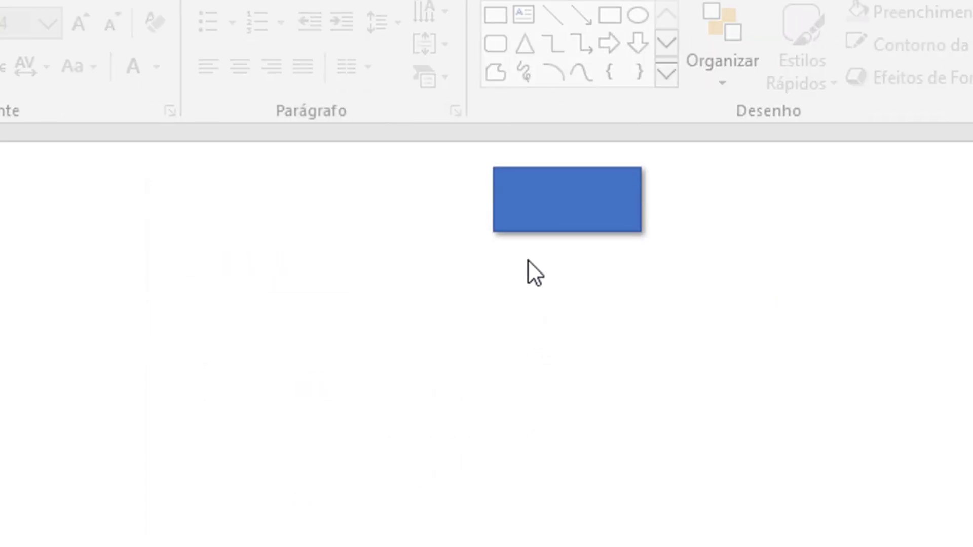
{"action": "left_click", "coordinate": [550, 192]}
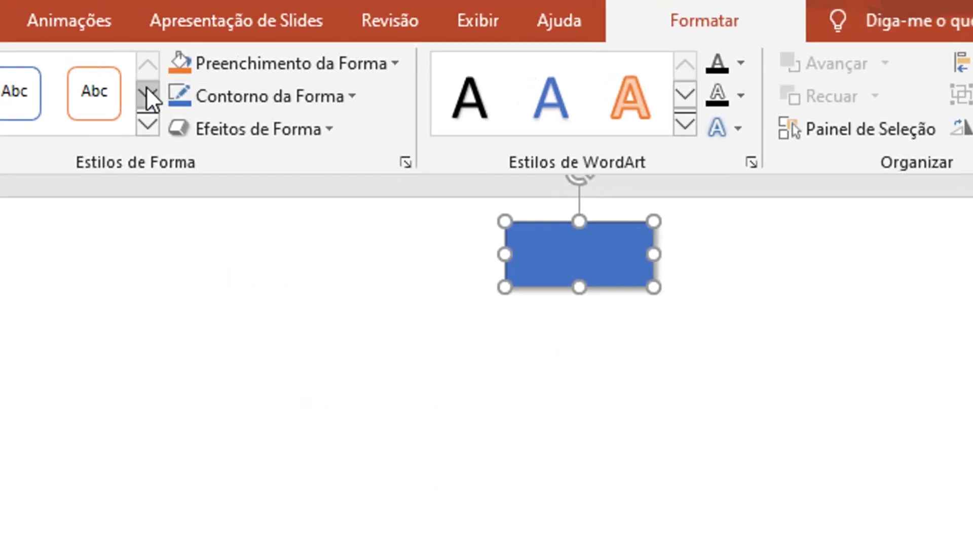
{"action": "left_click", "coordinate": [252, 81]}
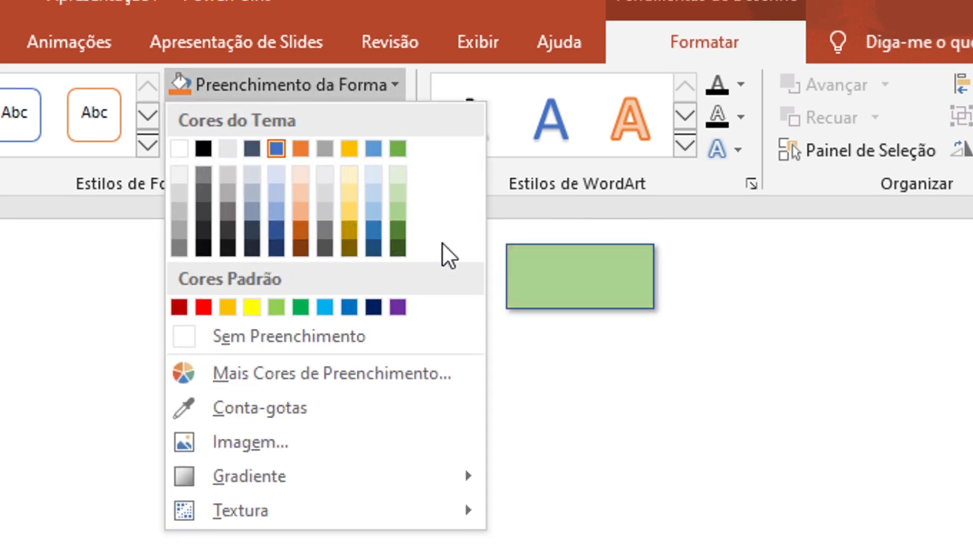
Try a custom yellow-green fill on the rectangle, then set it to Sem Preenchimento
{"action": "left_click", "coordinate": [271, 370]}
{"action": "left_click", "coordinate": [311, 357]}
{"action": "mouse_move", "coordinate": [311, 357]}
{"action": "left_mouse_down"}
{"action": "mouse_move", "coordinate": [410, 309]}
{"action": "mouse_move", "coordinate": [419, 397]}
{"action": "mouse_move", "coordinate": [338, 409]}
{"action": "mouse_move", "coordinate": [291, 333]}
{"action": "mouse_move", "coordinate": [402, 314]}
{"action": "mouse_move", "coordinate": [431, 336]}
{"action": "mouse_move", "coordinate": [352, 399]}
{"action": "mouse_move", "coordinate": [354, 327]}
{"action": "mouse_move", "coordinate": [367, 431]}
{"action": "mouse_move", "coordinate": [432, 408]}
{"action": "mouse_move", "coordinate": [436, 398]}
{"action": "mouse_move", "coordinate": [381, 366]}
{"action": "left_mouse_up"}
{"action": "left_click_drag", "start_coordinate": [457, 324], "coordinate": [297, 311]}
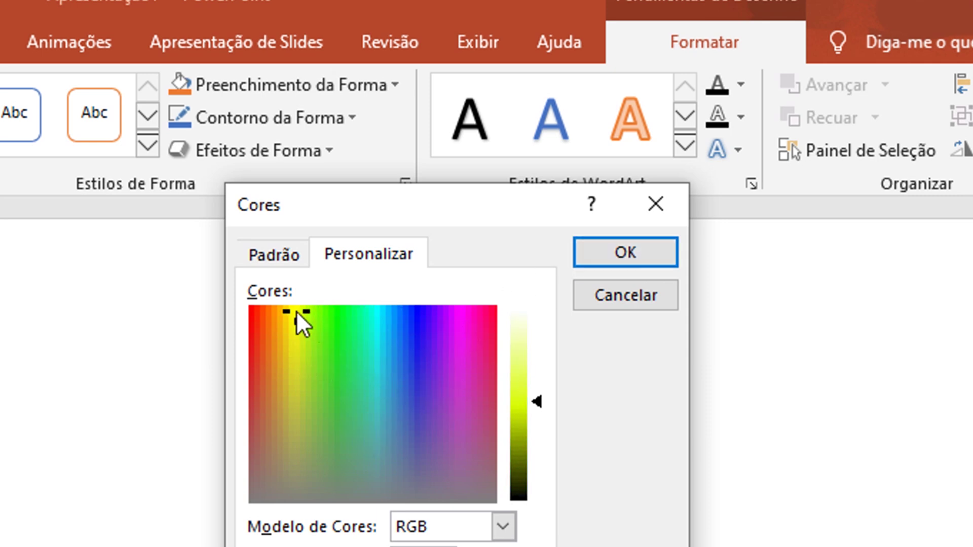
{"action": "left_click", "coordinate": [595, 251]}
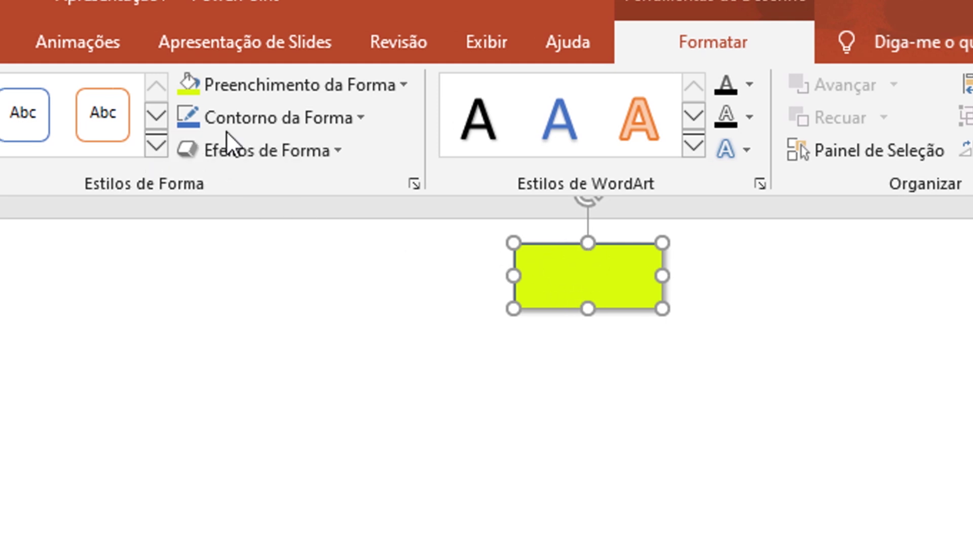
{"action": "left_click", "coordinate": [294, 92]}
{"action": "left_click", "coordinate": [245, 392]}
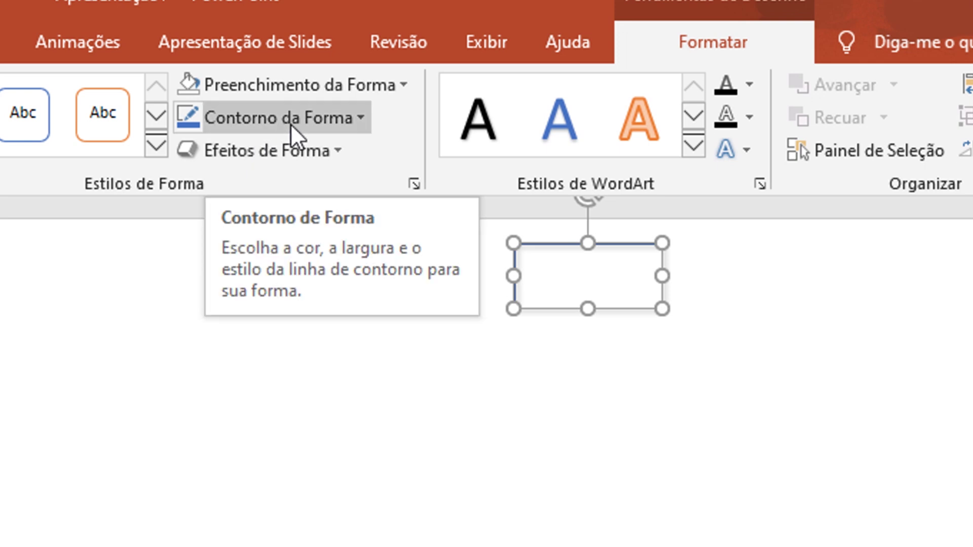
Make the unfilled rectangle's outline black at 2¼ pt thickness
{"action": "left_click", "coordinate": [255, 120]}
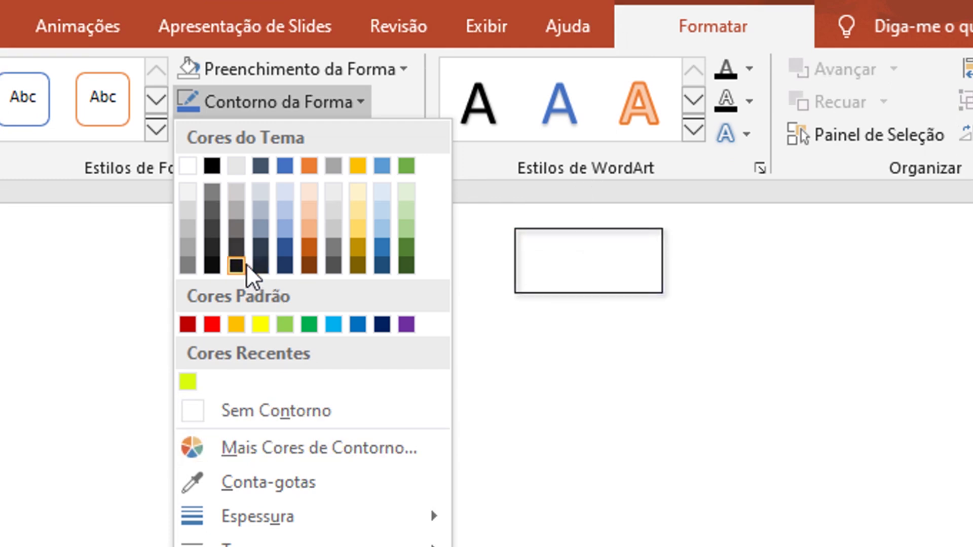
{"action": "left_click", "coordinate": [213, 166]}
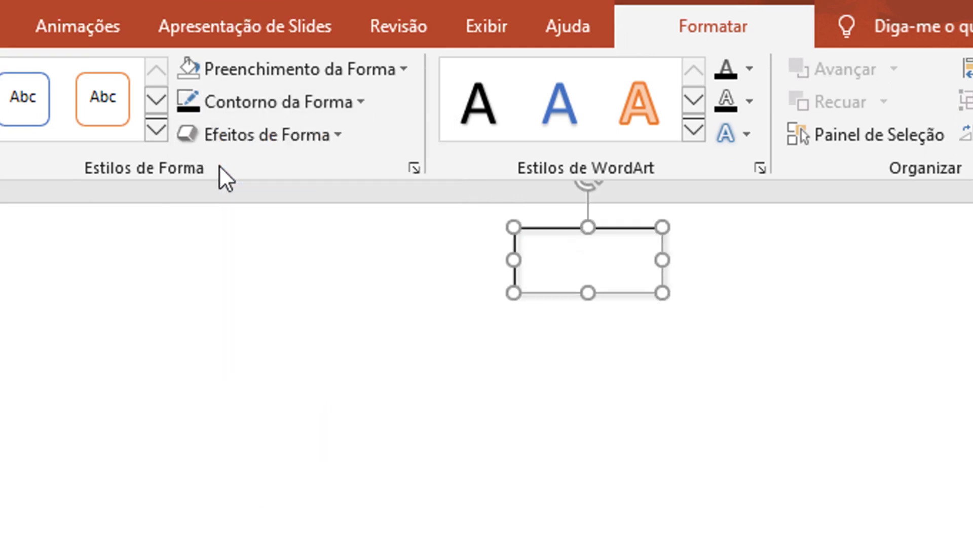
{"action": "left_click", "coordinate": [242, 110]}
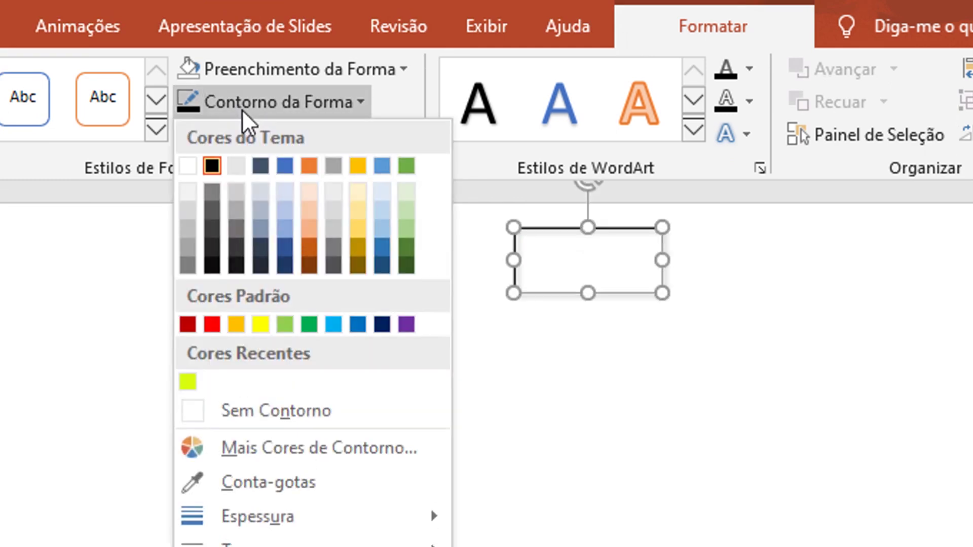
{"action": "mouse_move", "coordinate": [258, 461]}
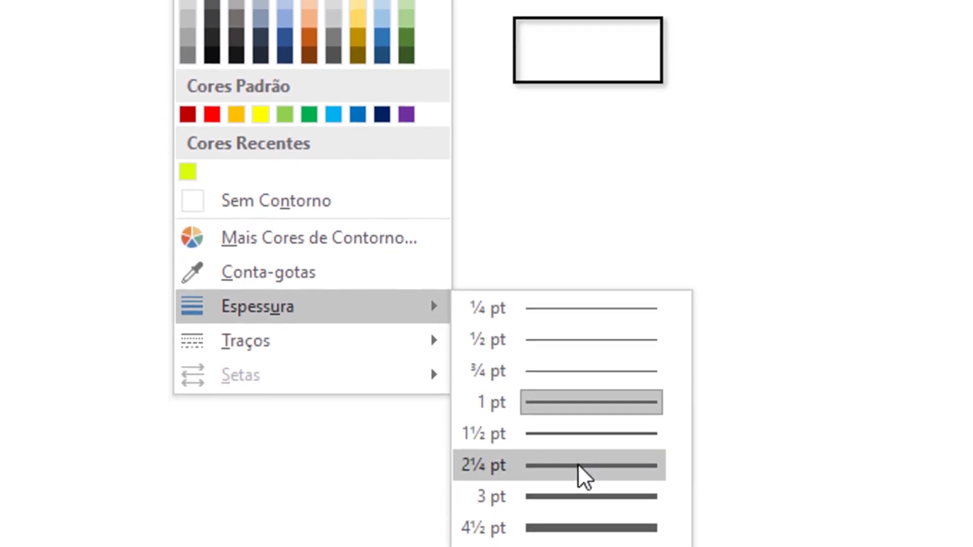
{"action": "left_click", "coordinate": [578, 464]}
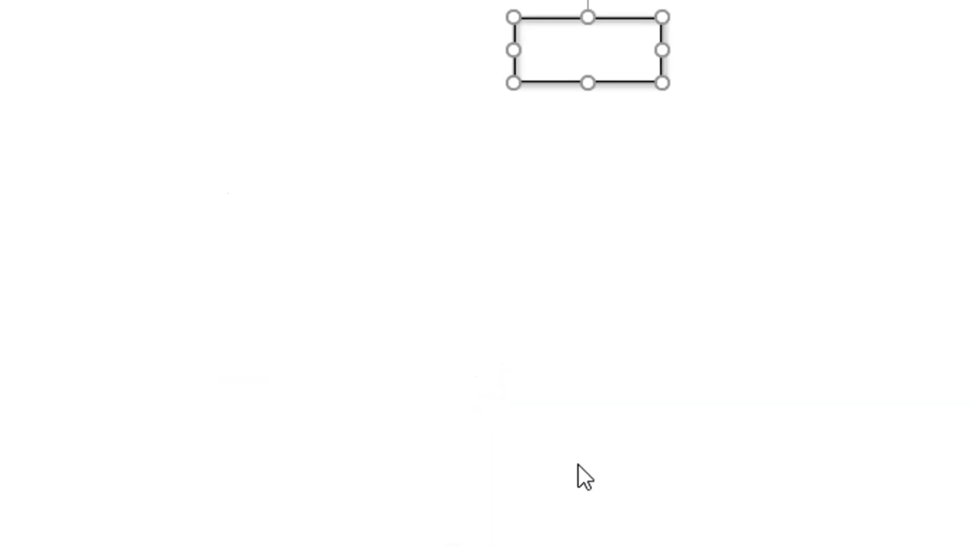
{"action": "left_click", "coordinate": [661, 158]}
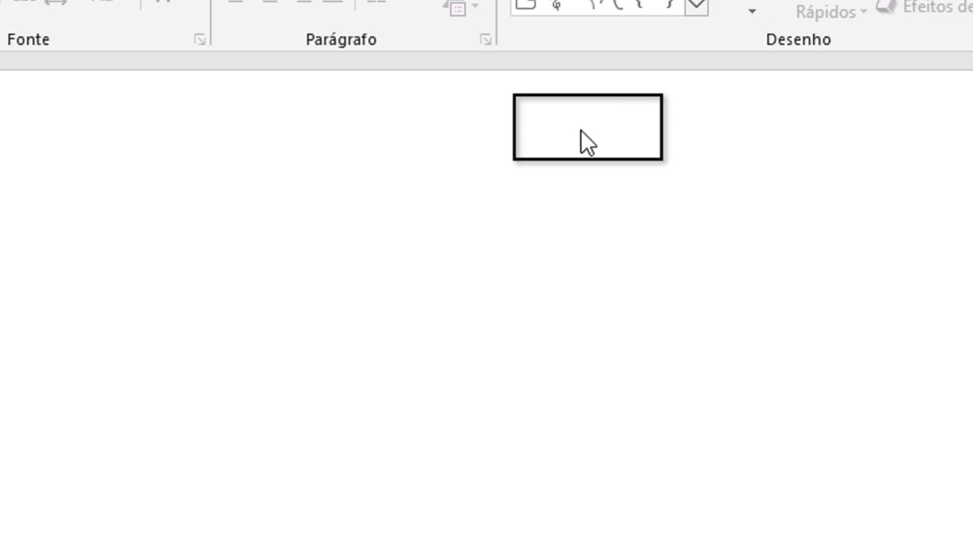
{"action": "left_click", "coordinate": [591, 155]}
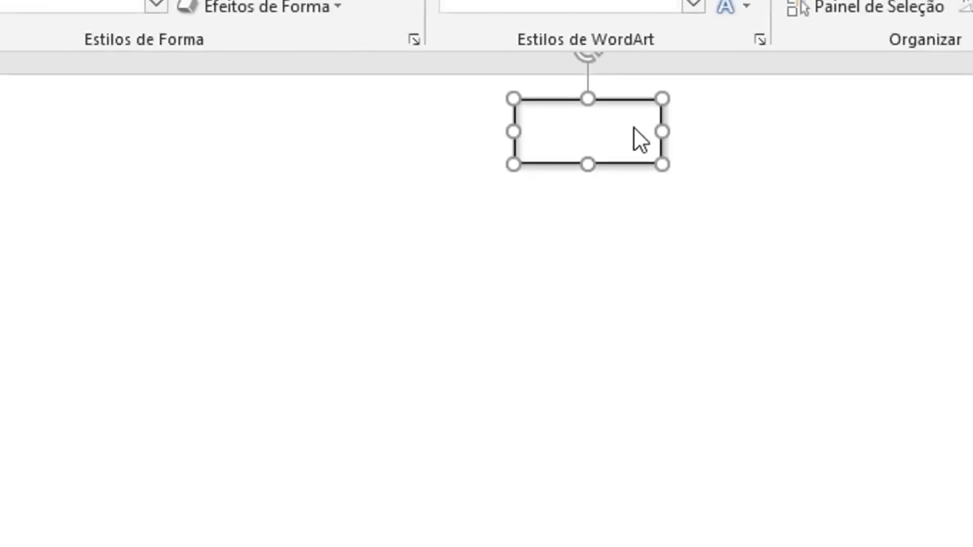
{"action": "left_click", "coordinate": [606, 114]}
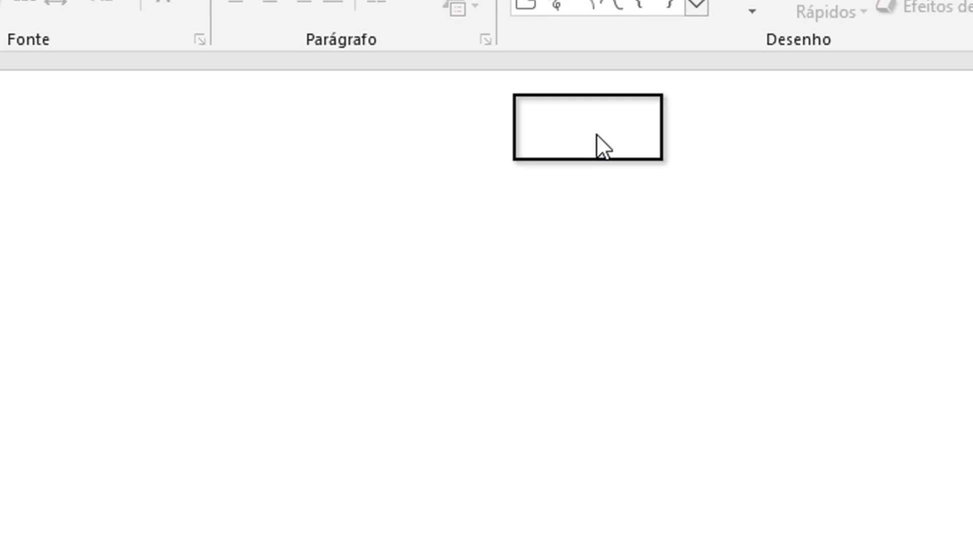
{"action": "left_click", "coordinate": [602, 158]}
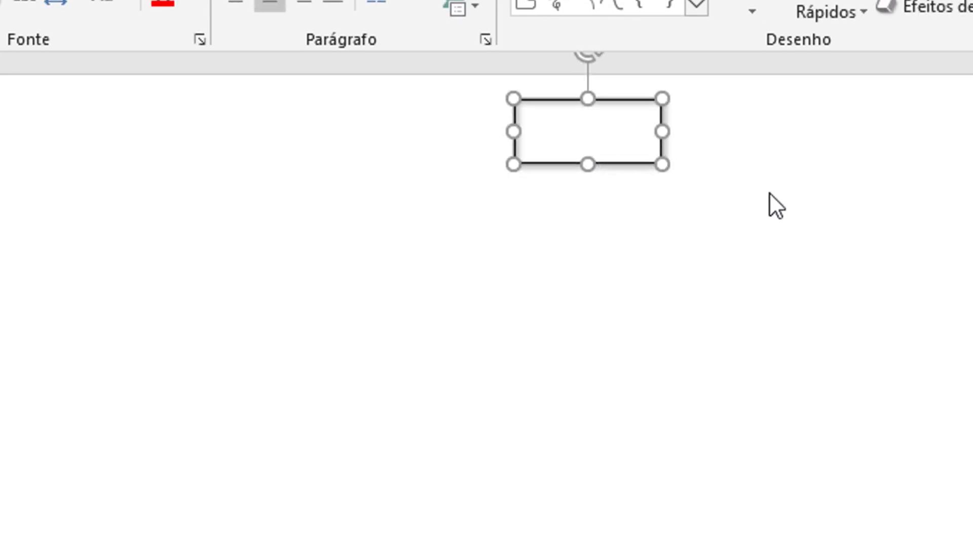
Type 'Início' in the rectangle and make the text black
{"action": "type", "text": "Início"}
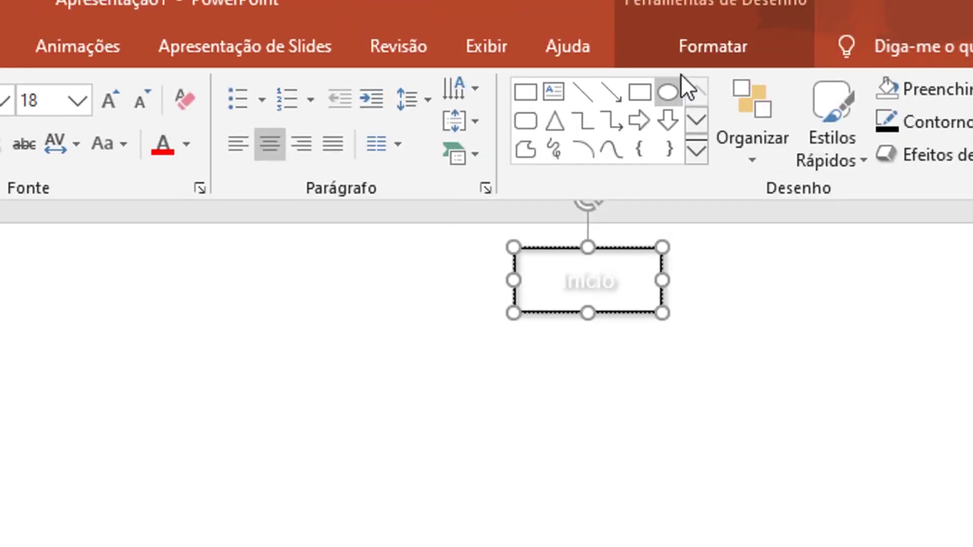
{"action": "left_click", "coordinate": [695, 71]}
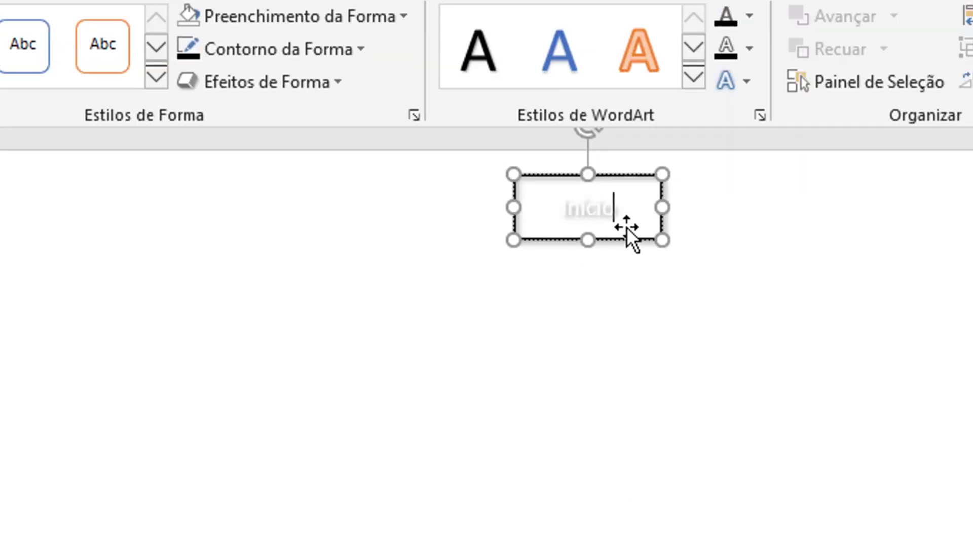
{"action": "left_click", "coordinate": [631, 229]}
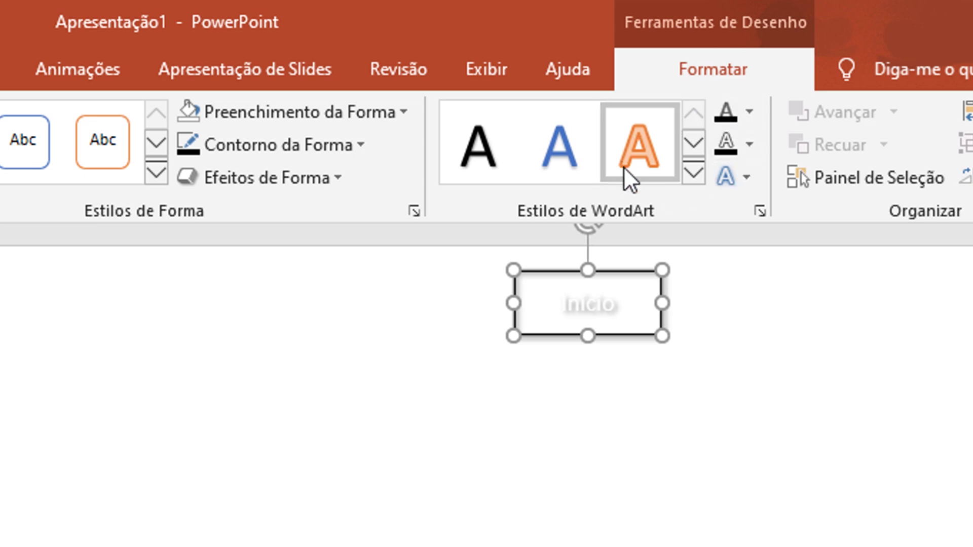
{"action": "left_click", "coordinate": [750, 111]}
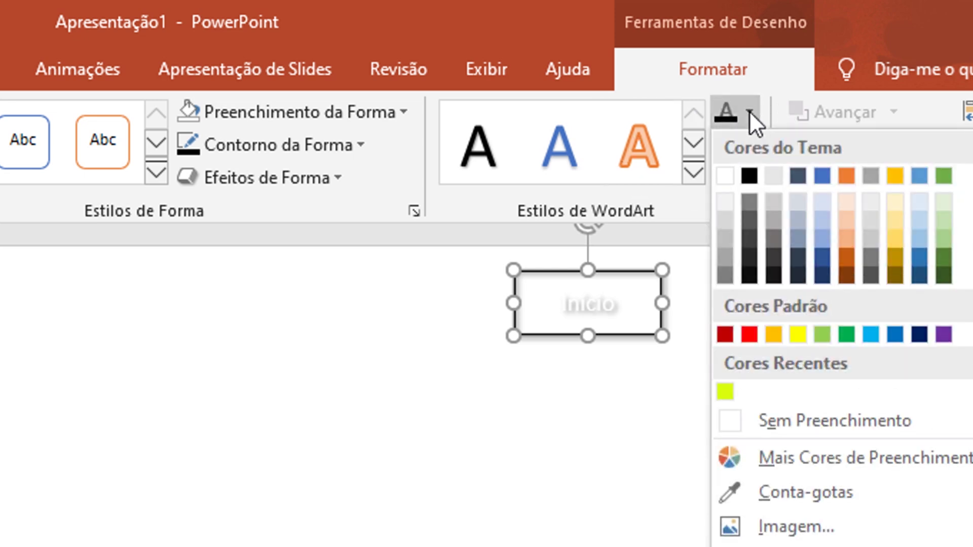
{"action": "left_click", "coordinate": [748, 175]}
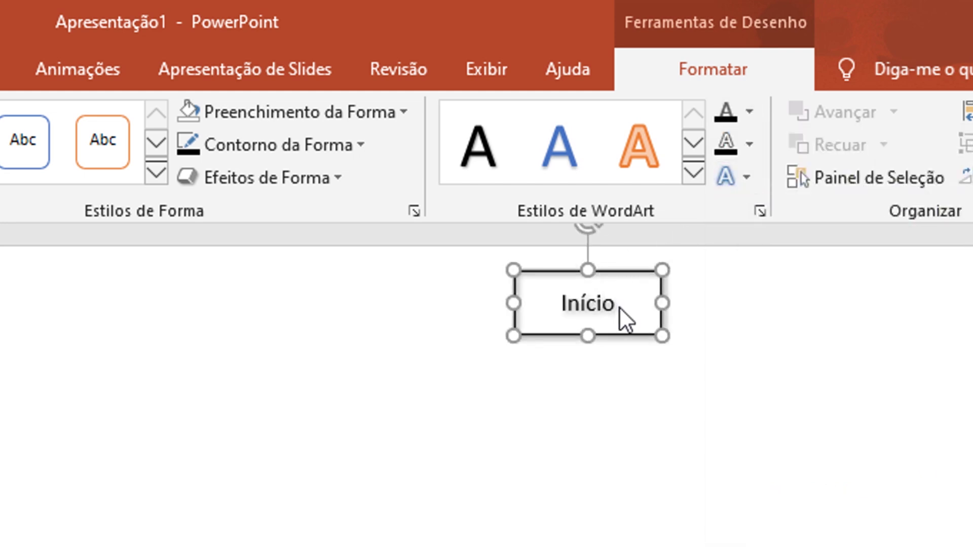
Set the Início text to Sem Contorno and give it an outer shadow
{"action": "left_click", "coordinate": [750, 144]}
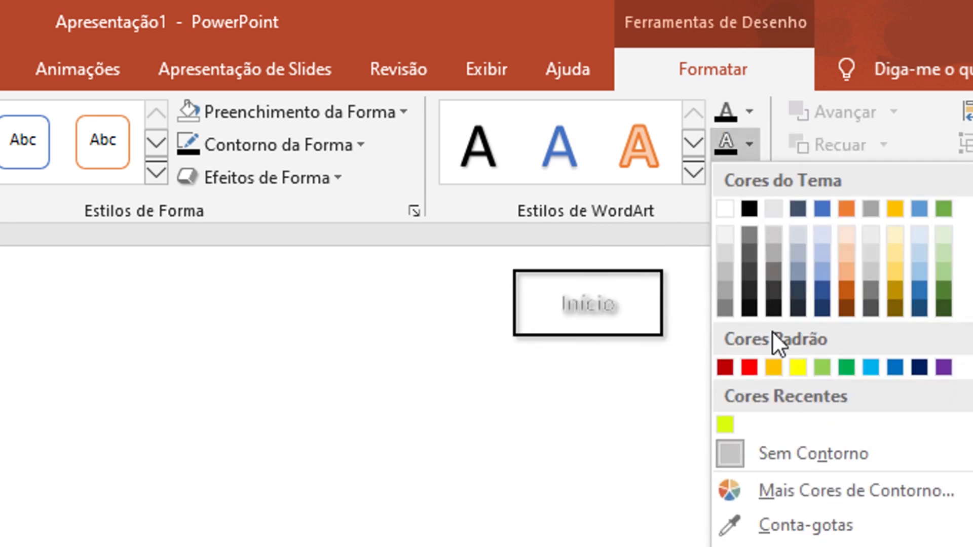
{"action": "left_click", "coordinate": [804, 448]}
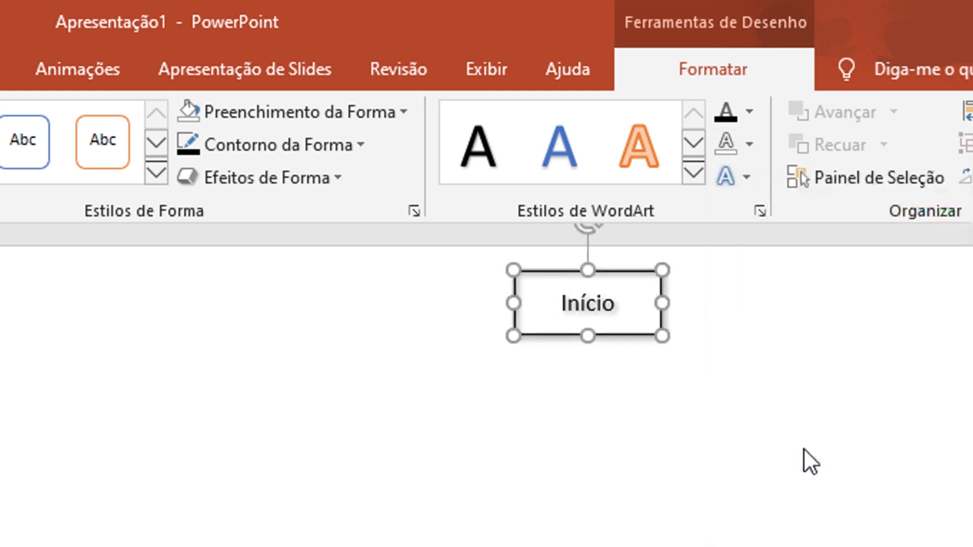
{"action": "left_click", "coordinate": [745, 179]}
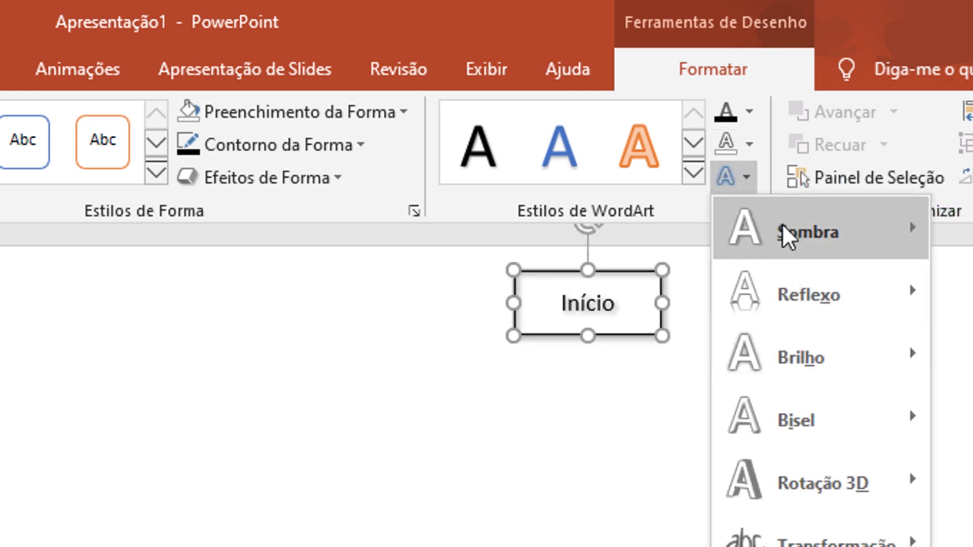
{"action": "mouse_move", "coordinate": [665, 228]}
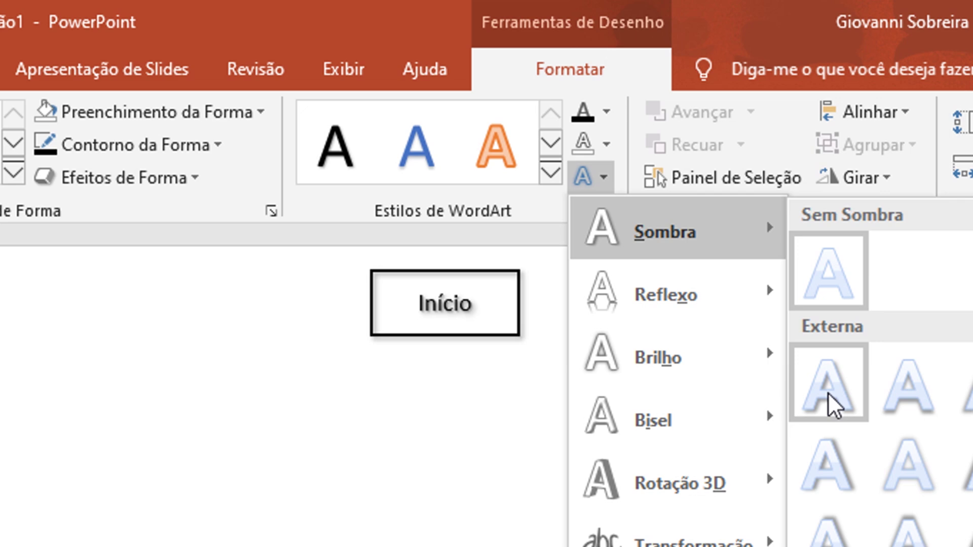
{"action": "left_click", "coordinate": [832, 404]}
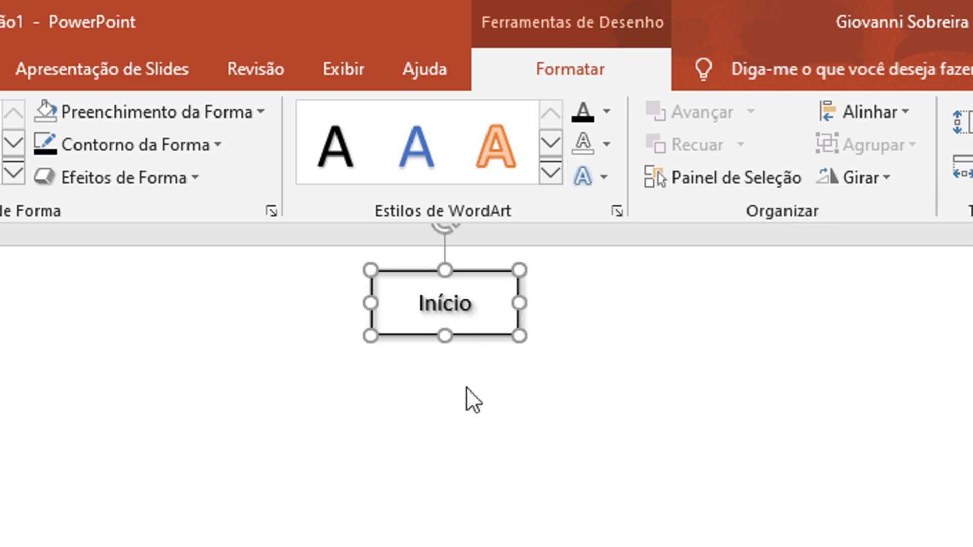
{"action": "left_click", "coordinate": [460, 404]}
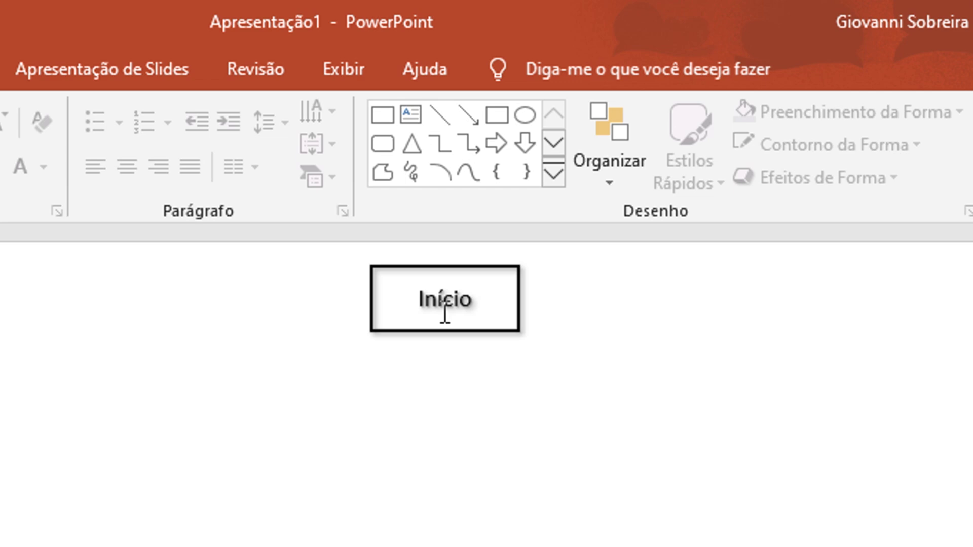
Draw a line arrow pointing down from the bottom of the Início box
{"action": "left_click", "coordinate": [146, 71]}
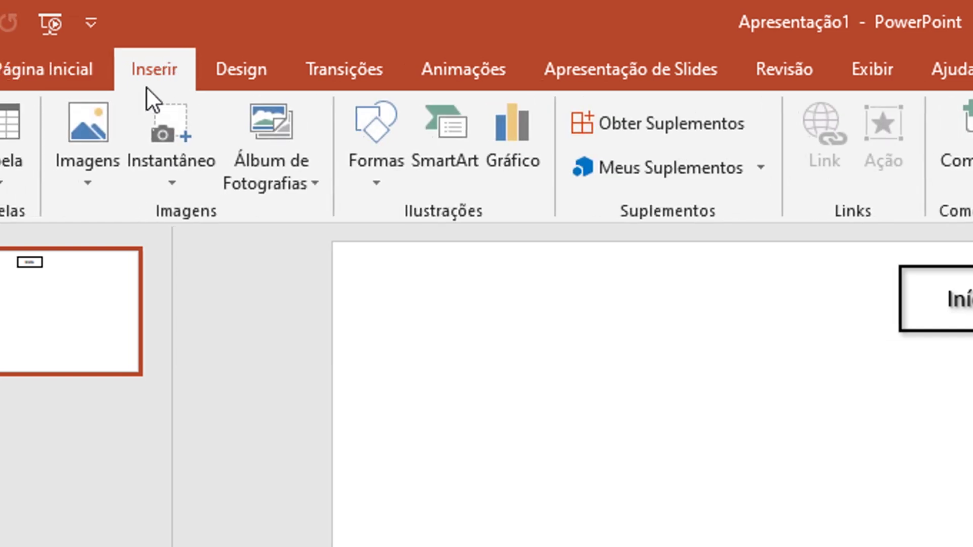
{"action": "left_click", "coordinate": [414, 137]}
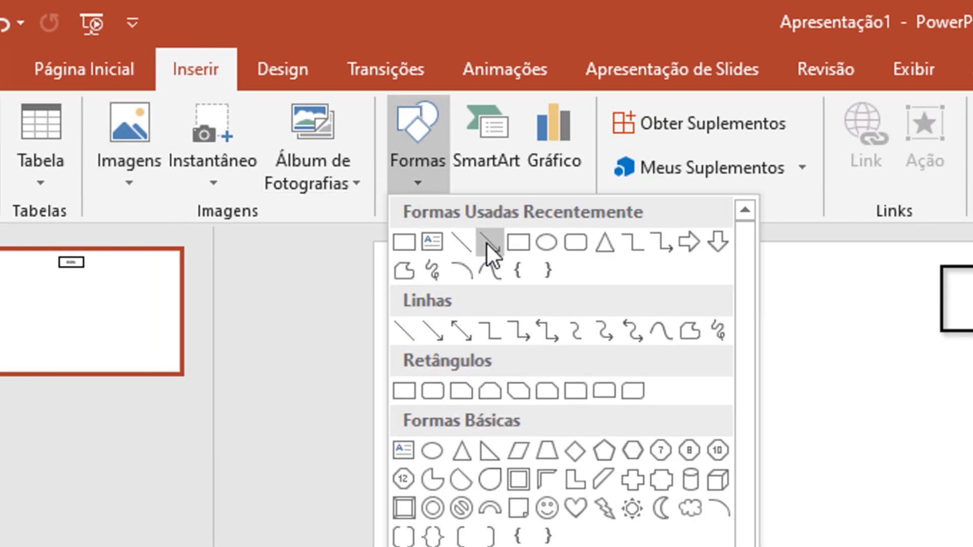
{"action": "left_click", "coordinate": [436, 328]}
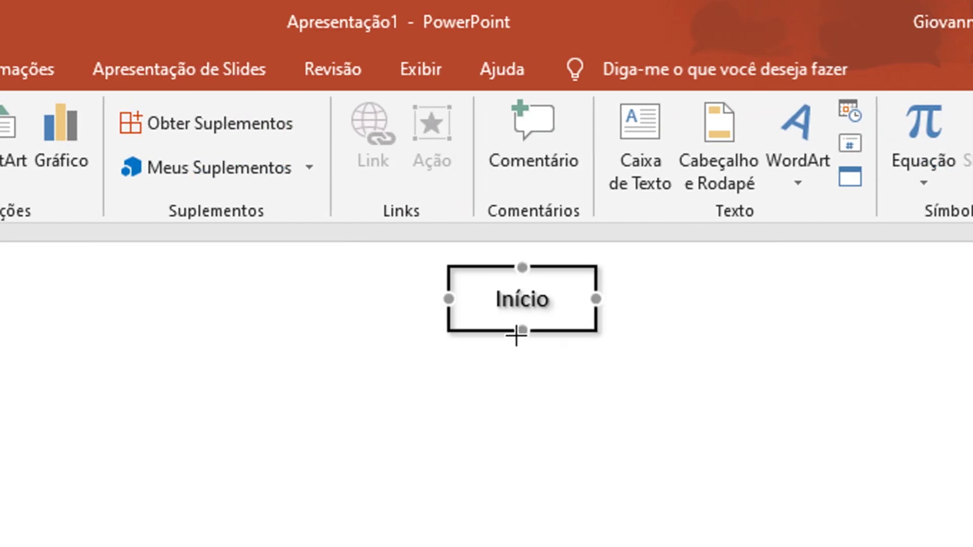
{"action": "left_click_drag", "start_coordinate": [524, 352], "coordinate": [522, 389]}
{"action": "left_click", "coordinate": [573, 464]}
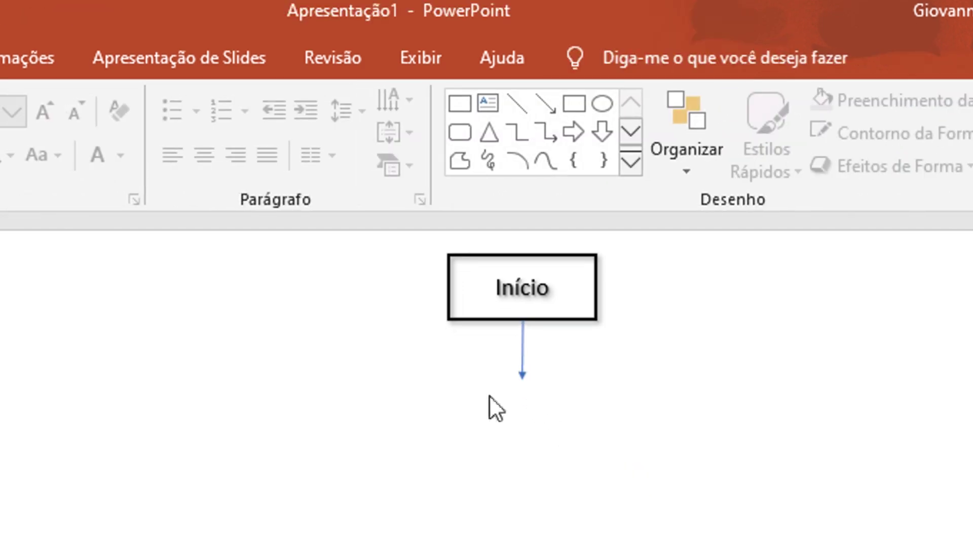
Make the arrow black with a thicker line weight
{"action": "left_click", "coordinate": [519, 366]}
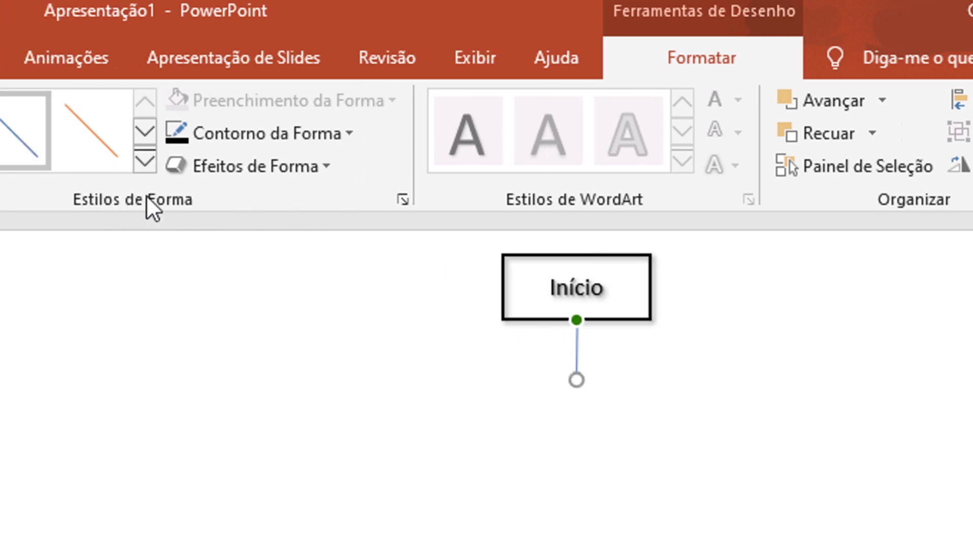
{"action": "left_click", "coordinate": [298, 133]}
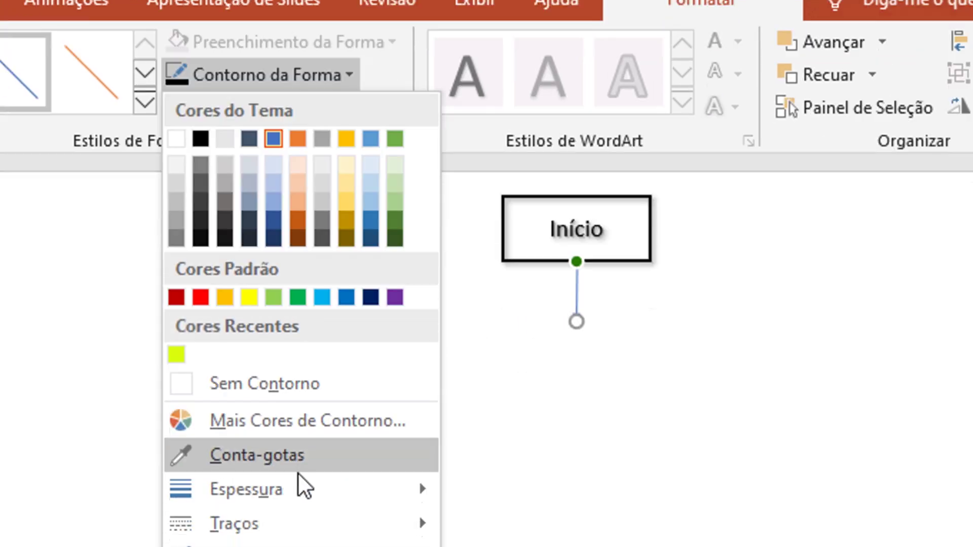
{"action": "mouse_move", "coordinate": [246, 287]}
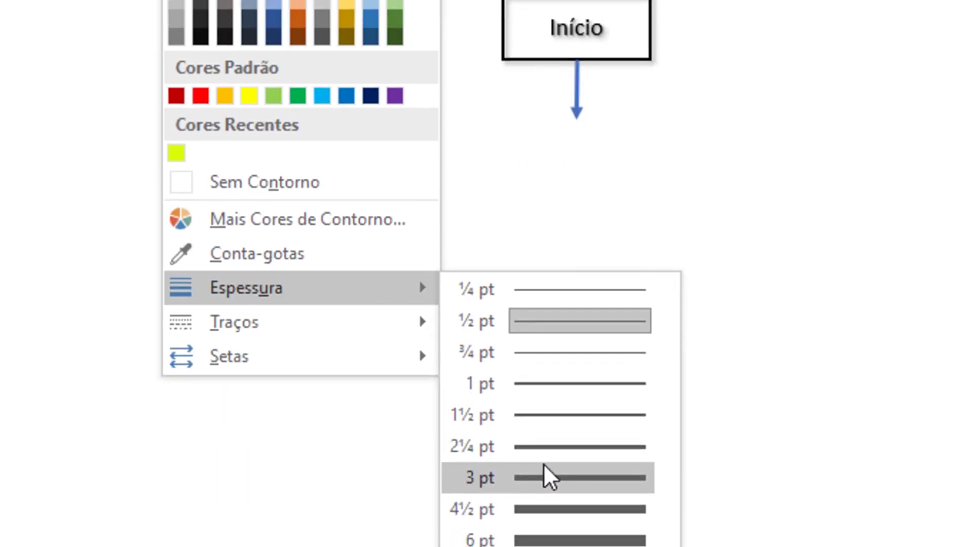
{"action": "left_click", "coordinate": [543, 509]}
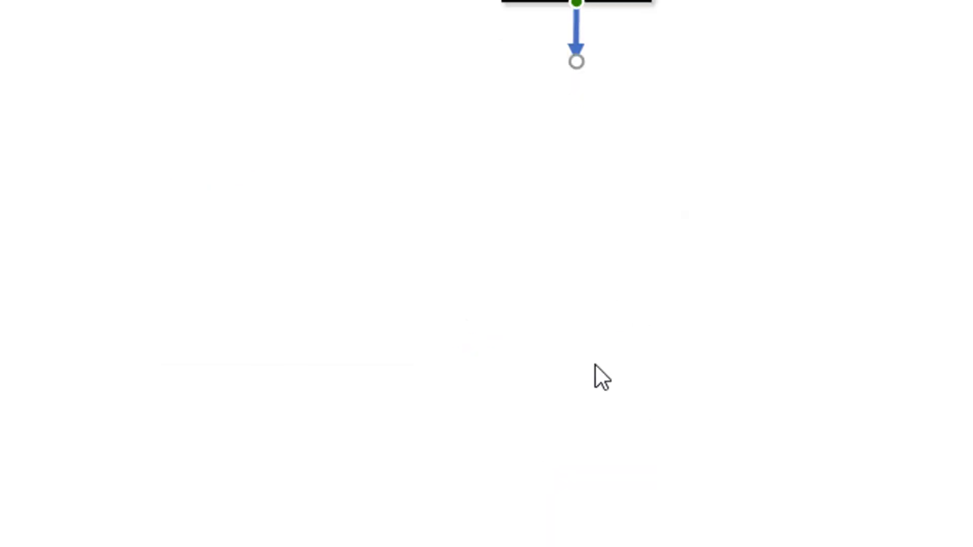
{"action": "left_click", "coordinate": [319, 84]}
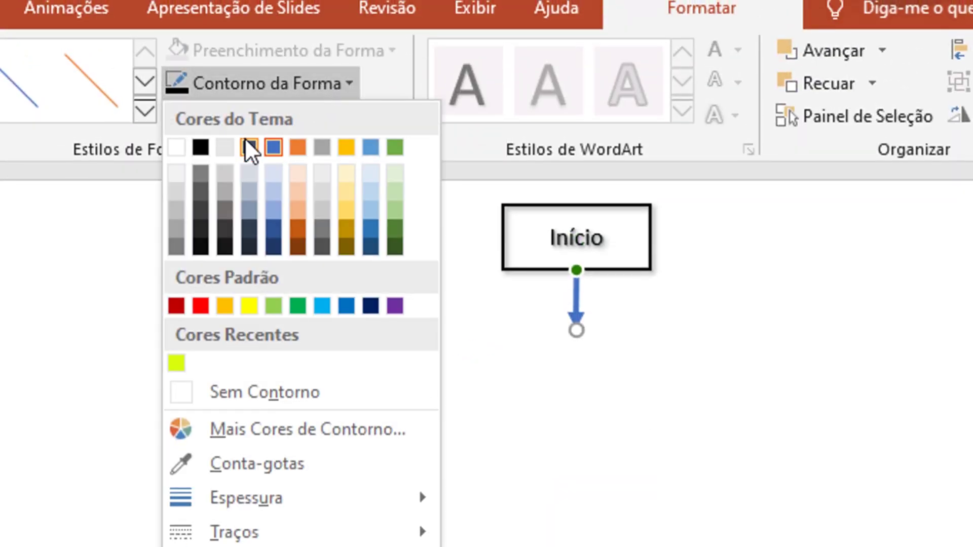
{"action": "left_click", "coordinate": [207, 143]}
{"action": "left_click", "coordinate": [518, 293]}
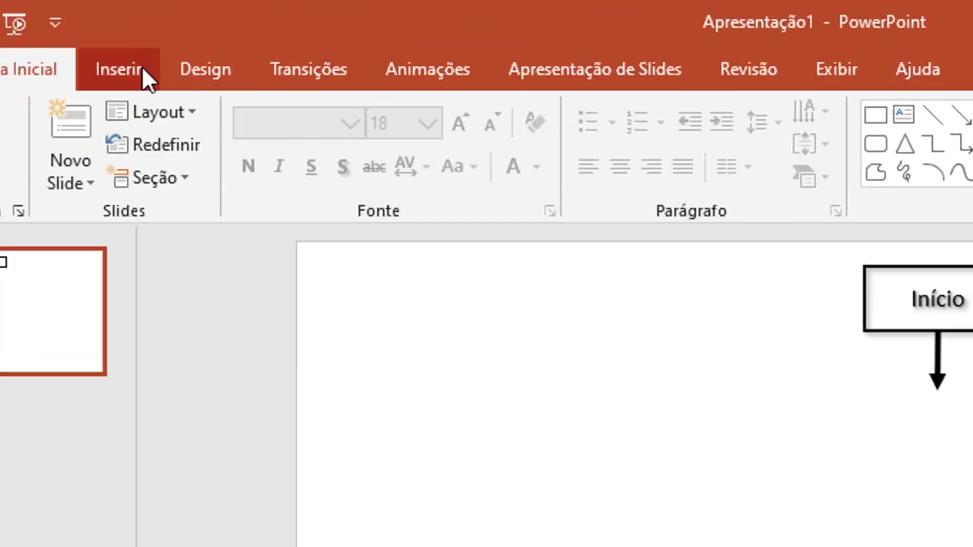
Draw a flowchart data parallelogram positioned below the arrow
{"action": "left_click", "coordinate": [141, 67]}
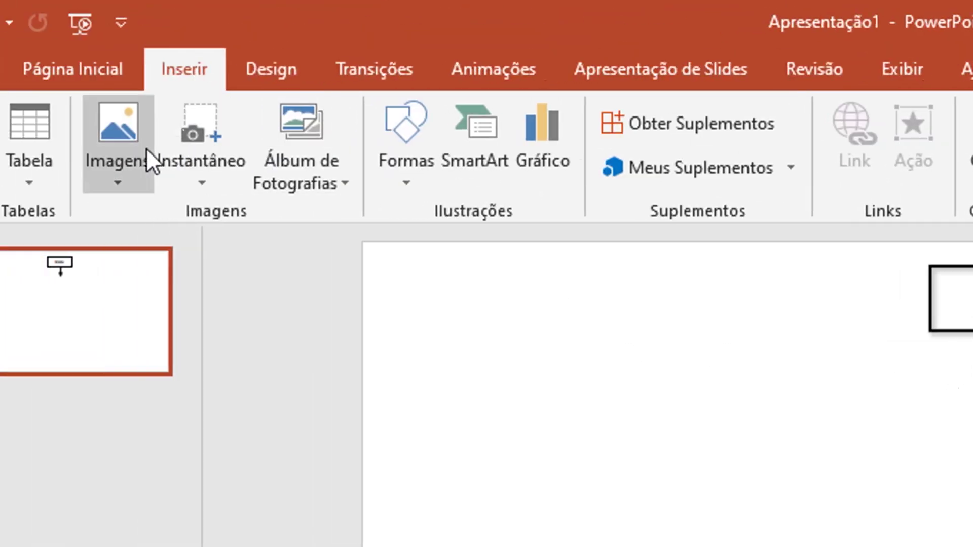
{"action": "left_click", "coordinate": [445, 148]}
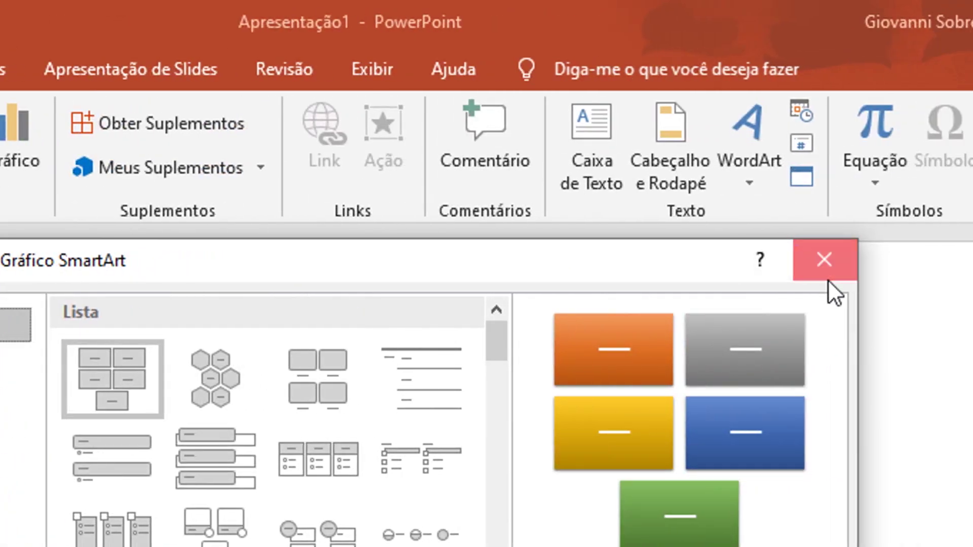
{"action": "left_click", "coordinate": [828, 280]}
{"action": "left_click", "coordinate": [142, 178]}
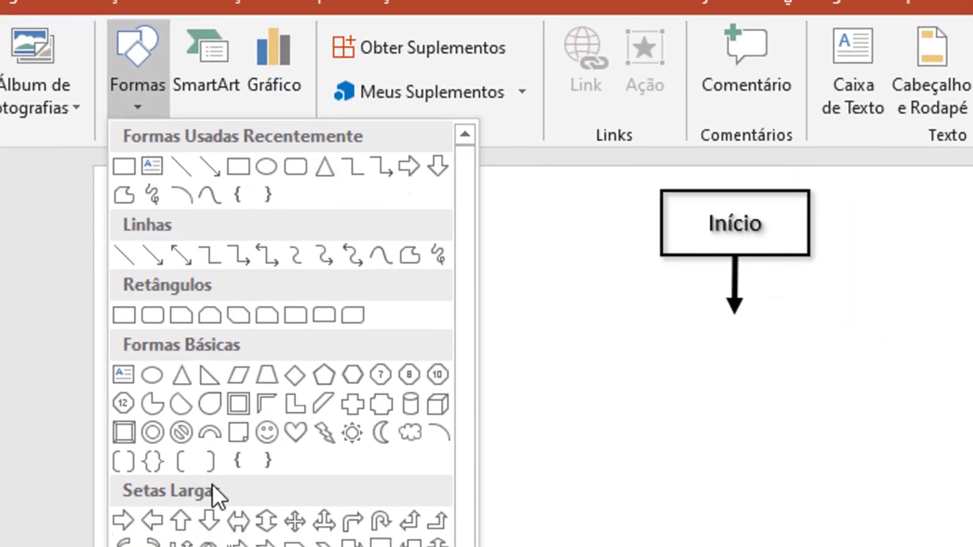
{"action": "scroll", "coordinate": [216, 476], "scroll_direction": "down", "scroll_amount": 5}
{"action": "left_click", "coordinate": [219, 464]}
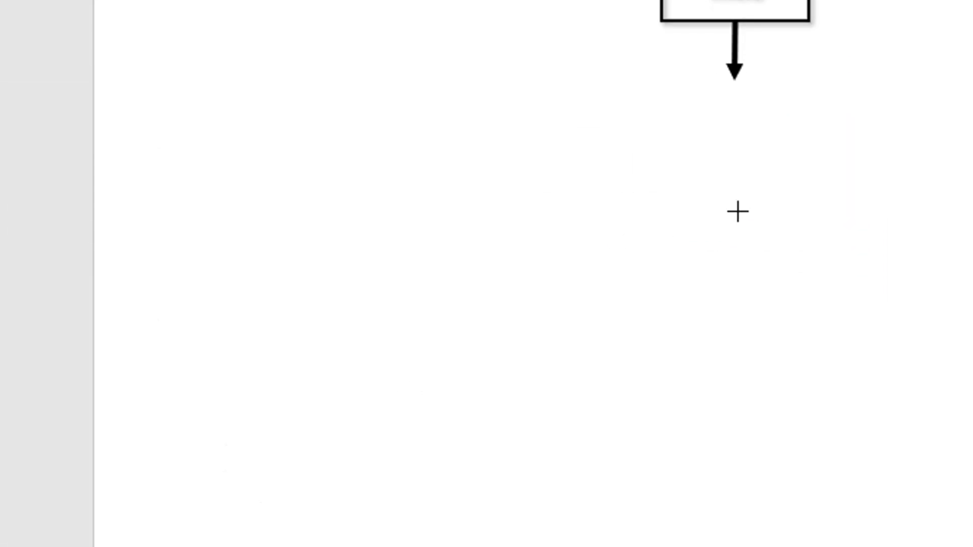
{"action": "left_click_drag", "start_coordinate": [658, 90], "coordinate": [828, 153]}
{"action": "left_click_drag", "start_coordinate": [785, 119], "coordinate": [772, 117]}
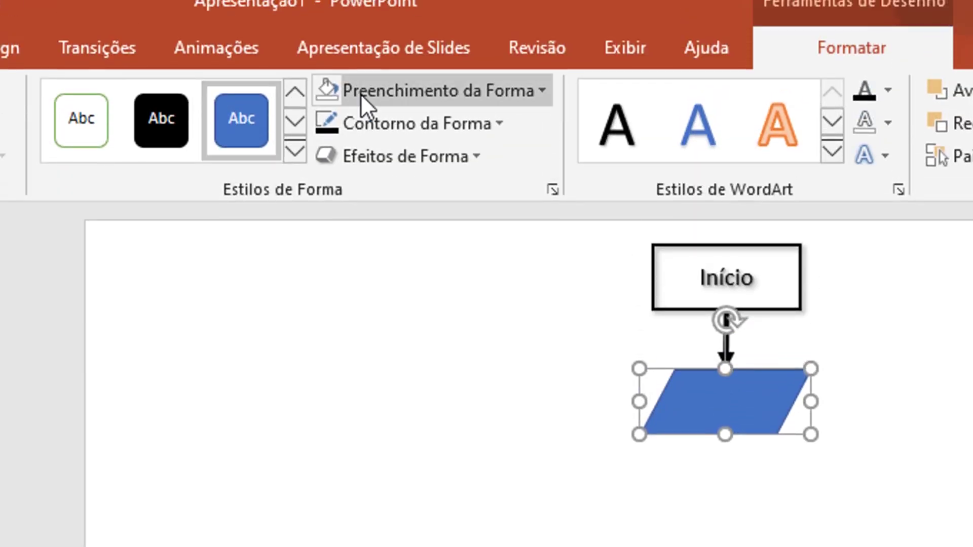
Give the parallelogram no fill, a black 2¼ pt outline, and the text 'Var i = 0'
{"action": "left_click", "coordinate": [327, 89]}
{"action": "left_click", "coordinate": [327, 122]}
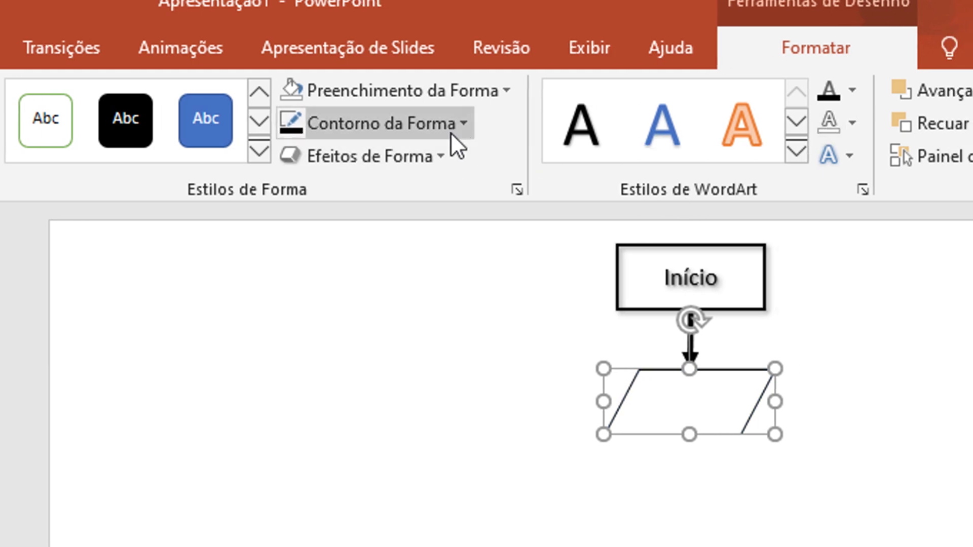
{"action": "left_click", "coordinate": [454, 130]}
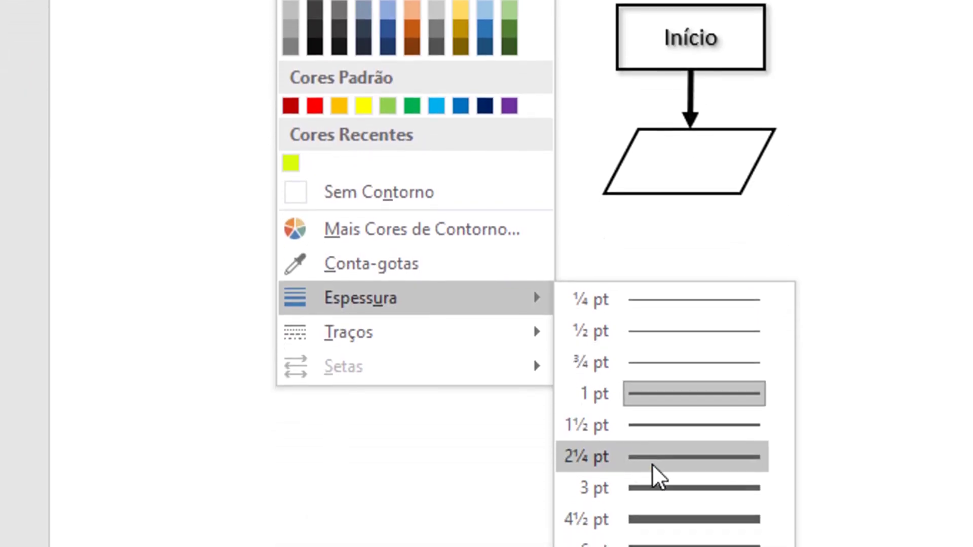
{"action": "left_click", "coordinate": [664, 458]}
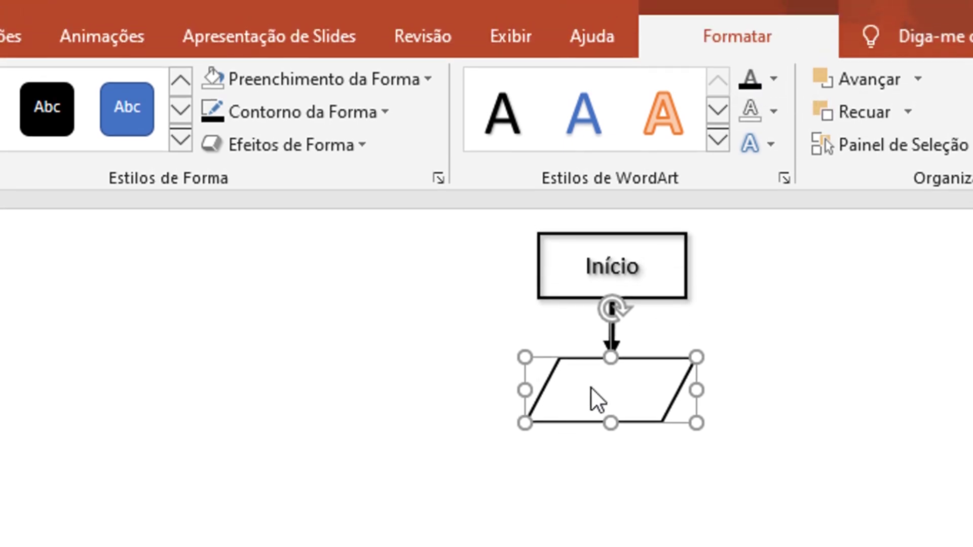
{"action": "type", "text": "Var i "}
{"action": "type", "text": "="}
{"action": "type", "text": " 0"}
{"action": "left_click", "coordinate": [804, 422]}
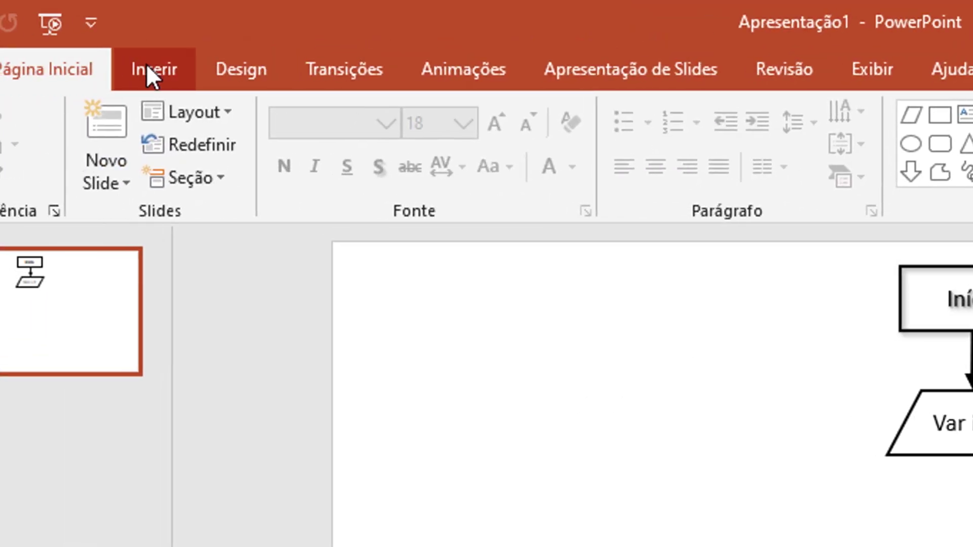
{"action": "left_click", "coordinate": [152, 69]}
Draw a line toward the parallelogram's corner, then delete it as a stray
{"action": "left_click", "coordinate": [376, 161]}
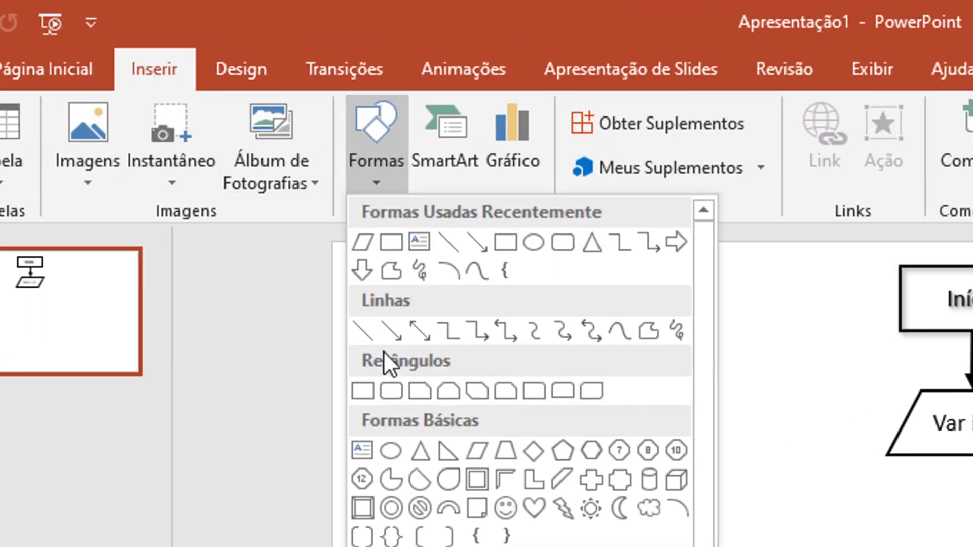
{"action": "left_click", "coordinate": [398, 394]}
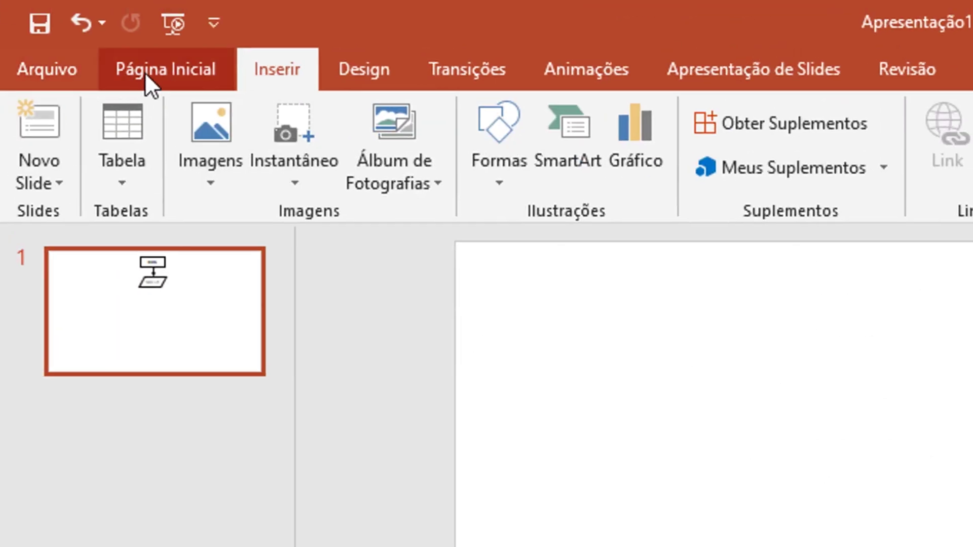
{"action": "left_click", "coordinate": [152, 71]}
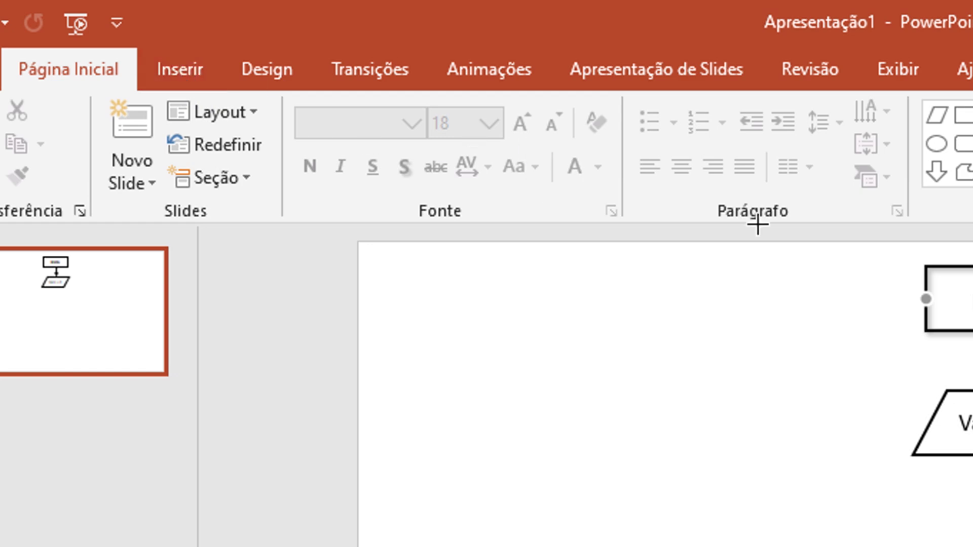
{"action": "left_click_drag", "start_coordinate": [819, 341], "coordinate": [920, 443]}
{"action": "key", "text": "Delete"}
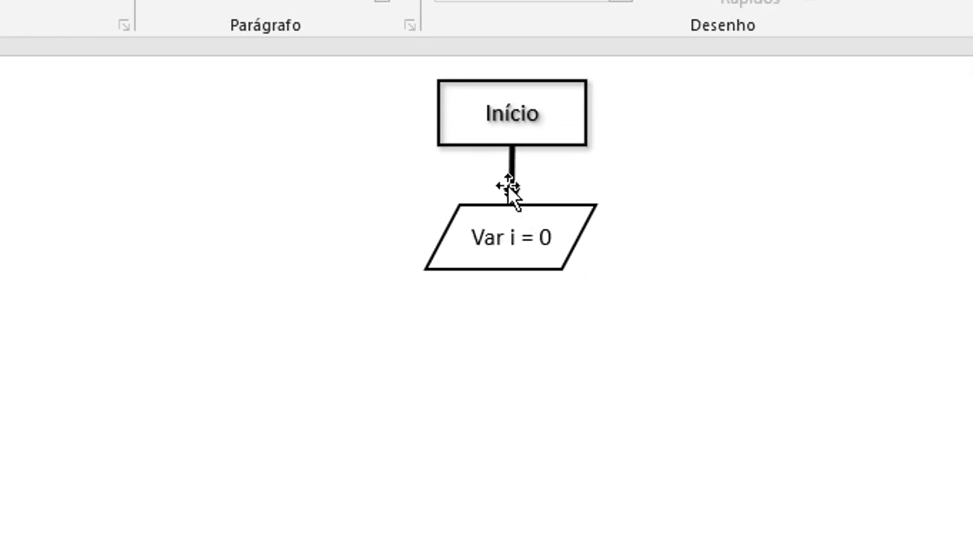
Duplicate the Início arrow and attach the copy pointing straight down from Var i = 0
{"action": "left_click", "coordinate": [511, 176]}
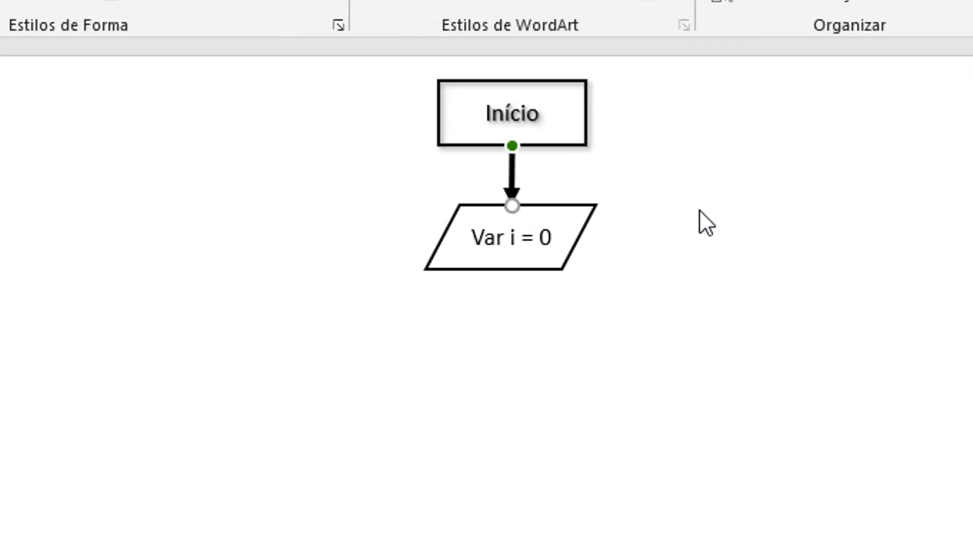
{"action": "key", "text": "ctrl+d"}
{"action": "mouse_move", "coordinate": [533, 190]}
{"action": "left_mouse_down"}
{"action": "mouse_move", "coordinate": [526, 277]}
{"action": "mouse_move", "coordinate": [508, 308]}
{"action": "left_mouse_up"}
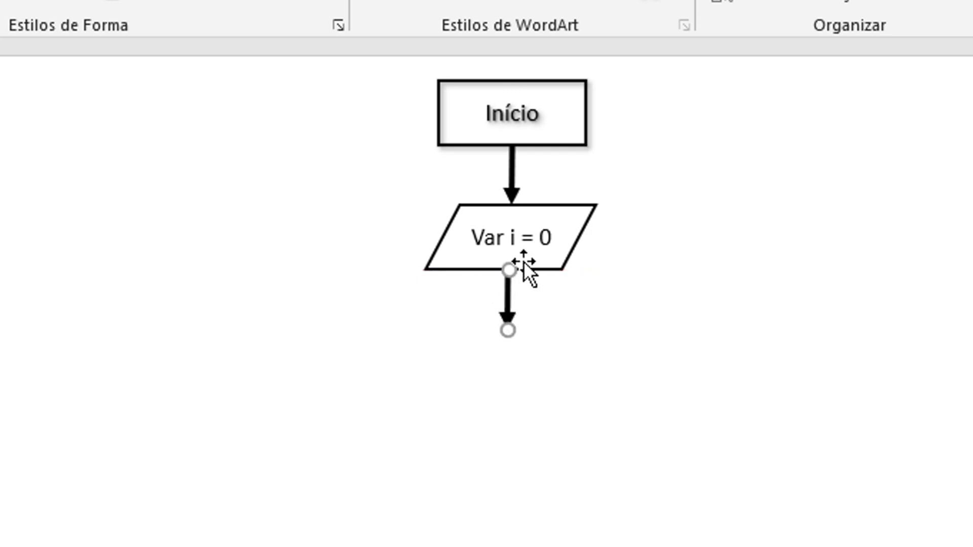
{"action": "left_click_drag", "start_coordinate": [508, 270], "coordinate": [211, 206]}
{"action": "mouse_move", "coordinate": [522, 329]}
{"action": "left_mouse_down"}
{"action": "mouse_move", "coordinate": [661, 377]}
{"action": "mouse_move", "coordinate": [515, 395]}
{"action": "left_mouse_up"}
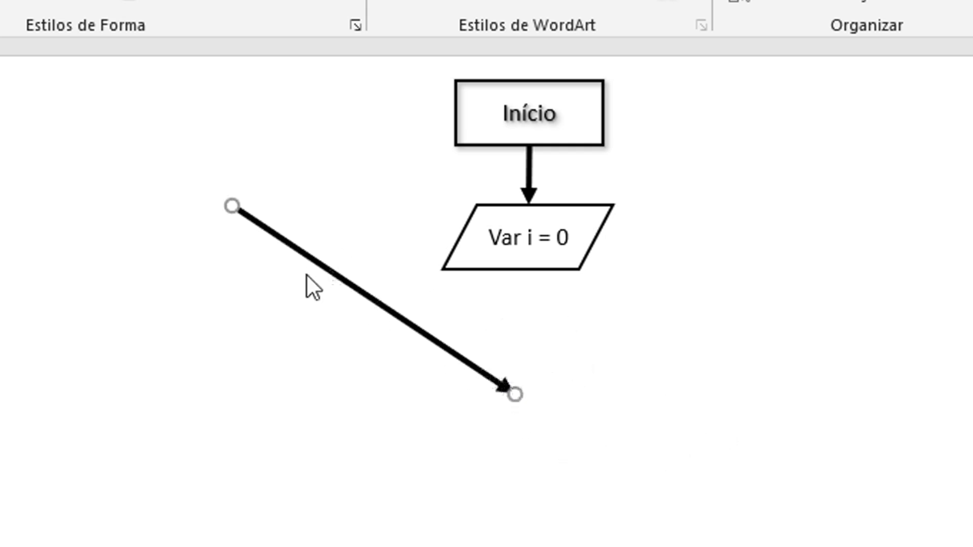
{"action": "left_click_drag", "start_coordinate": [231, 205], "coordinate": [529, 270]}
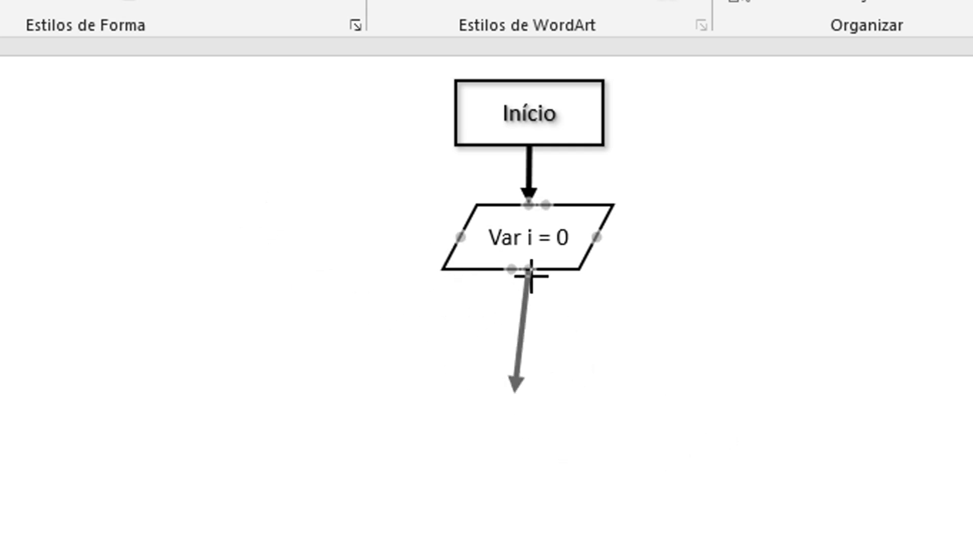
{"action": "left_click_drag", "start_coordinate": [515, 394], "coordinate": [527, 332]}
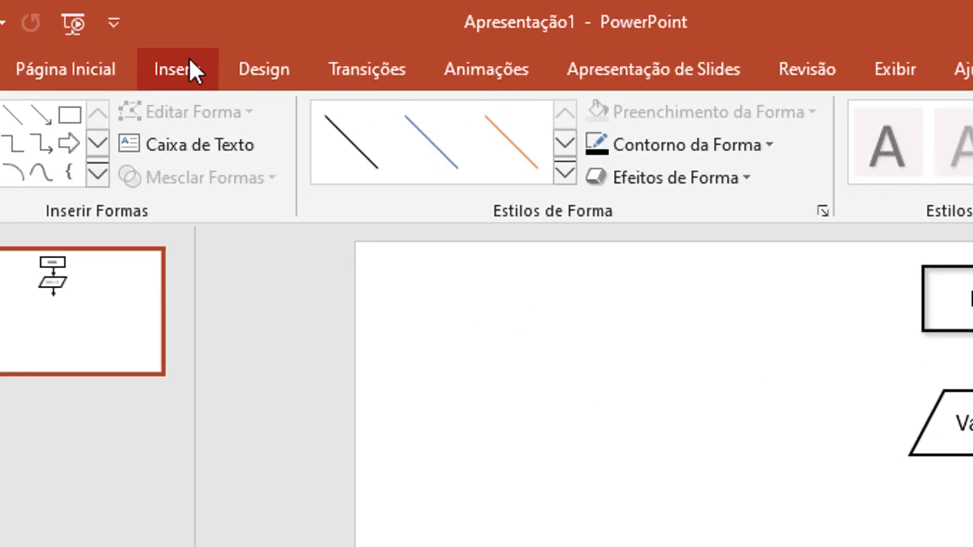
{"action": "left_click", "coordinate": [190, 66]}
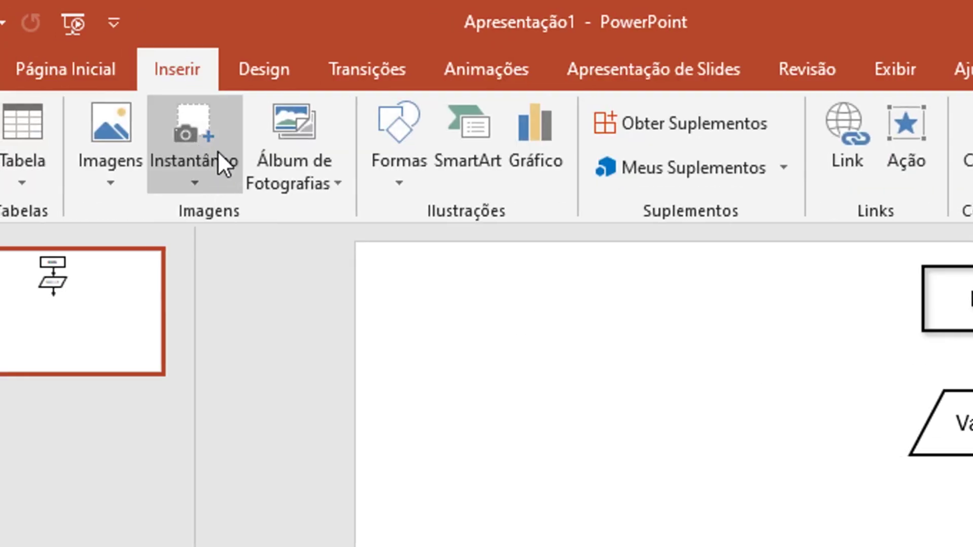
Draw a flowchart decision diamond under the parallelogram, aligned with the arrow
{"action": "left_click", "coordinate": [390, 152]}
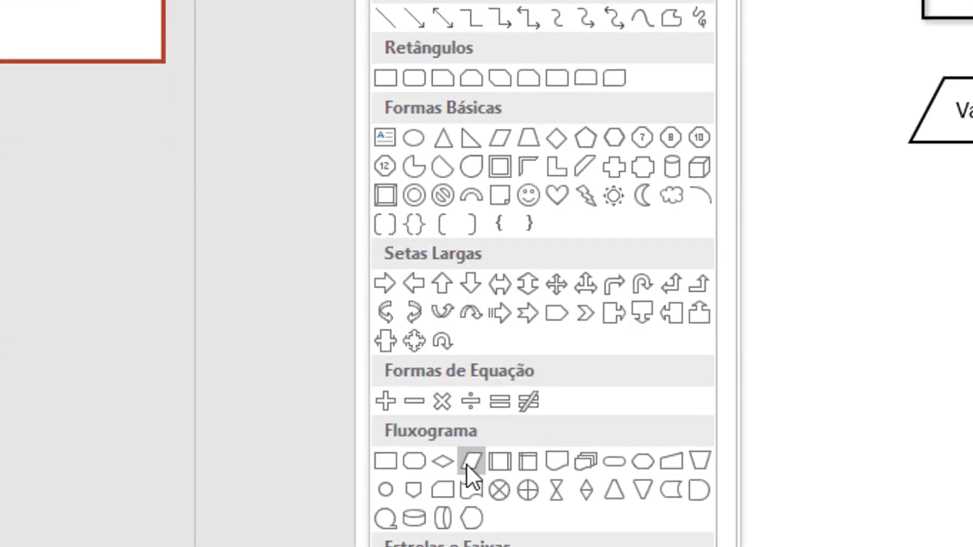
{"action": "left_click", "coordinate": [472, 462]}
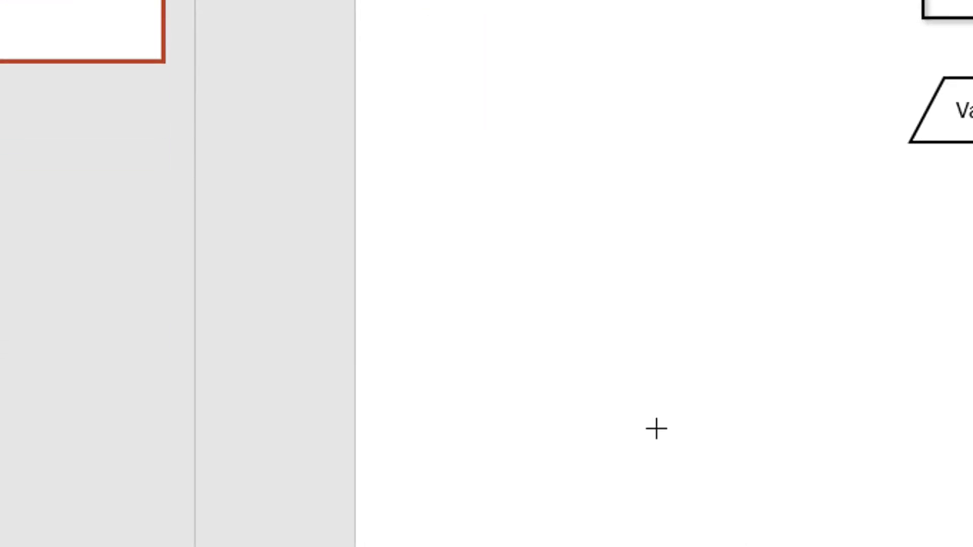
{"action": "left_click_drag", "start_coordinate": [439, 201], "coordinate": [654, 335]}
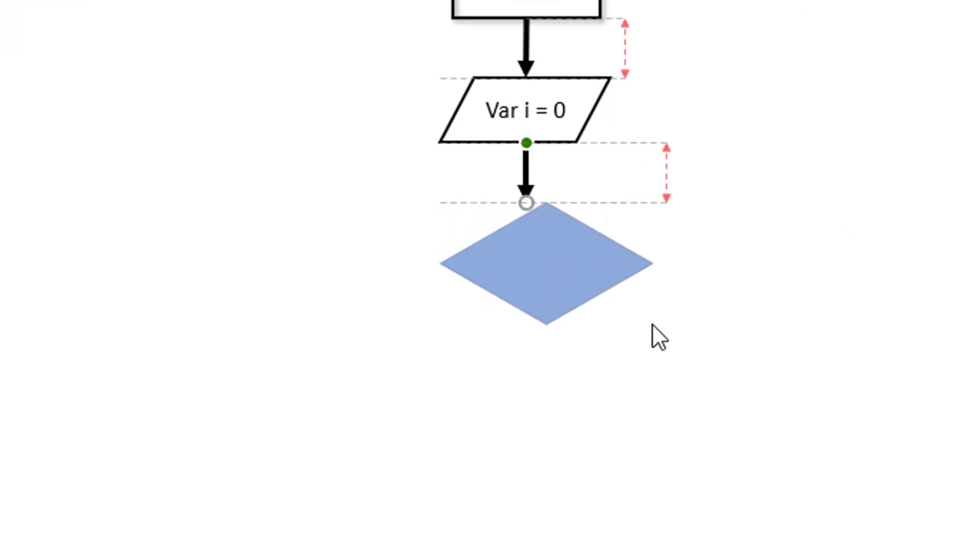
{"action": "left_click_drag", "start_coordinate": [589, 271], "coordinate": [582, 269]}
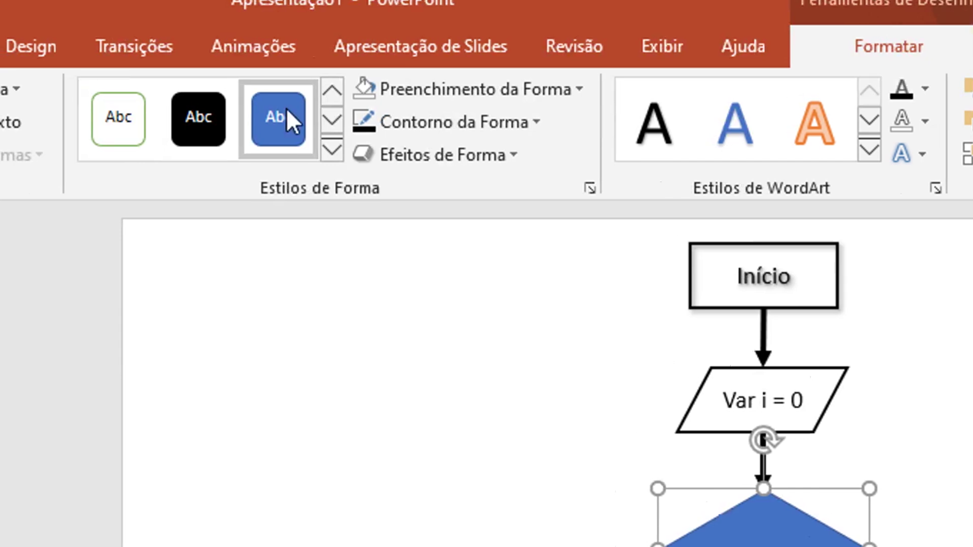
Give the diamond a white style, a 2¼ pt outline, and the condition 'I >=5'
{"action": "left_click", "coordinate": [372, 85]}
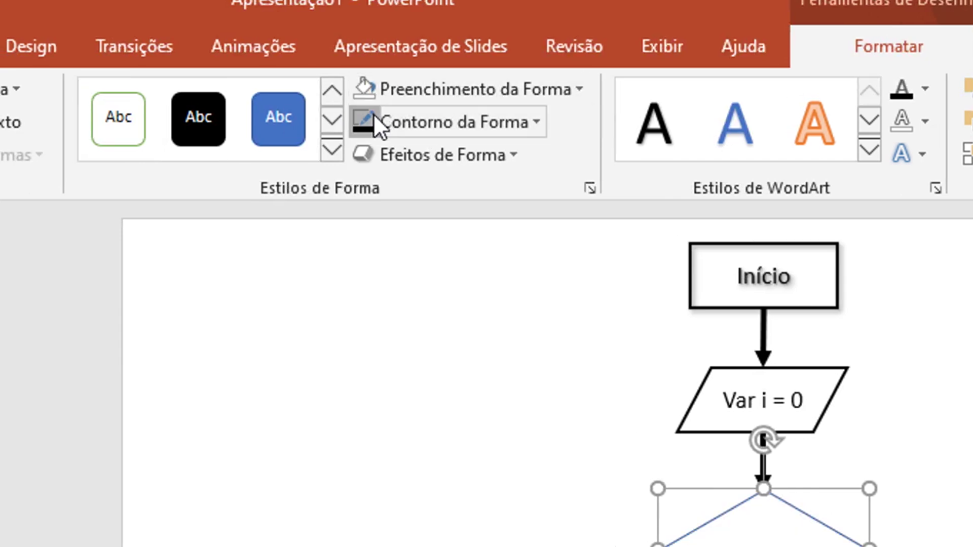
{"action": "left_click", "coordinate": [485, 127]}
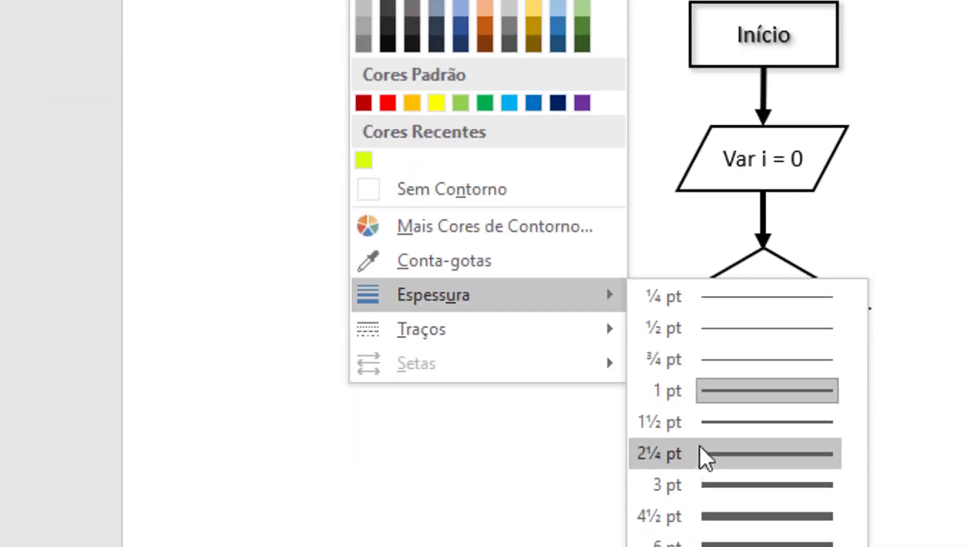
{"action": "left_click", "coordinate": [699, 452]}
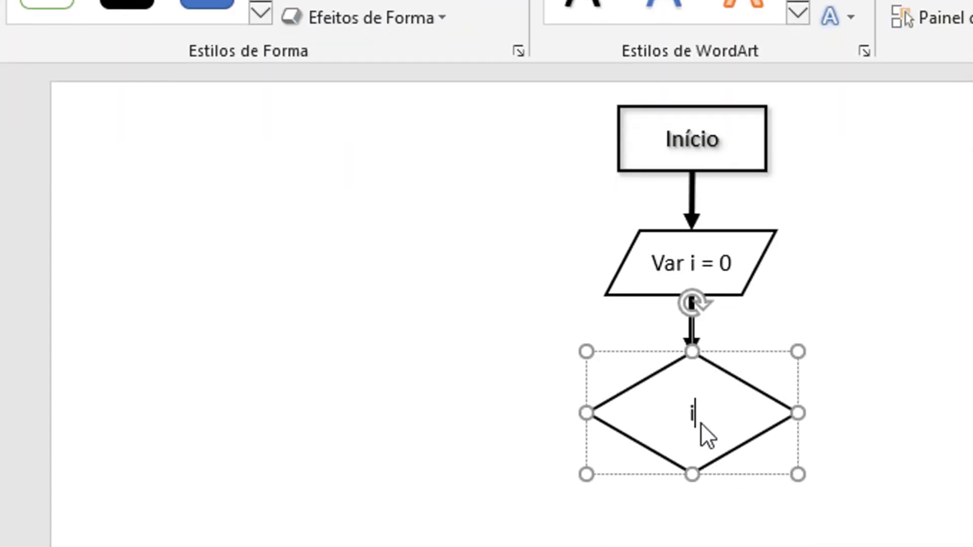
{"action": "type", "text": "i"}
{"action": "type", "text": ">=5"}
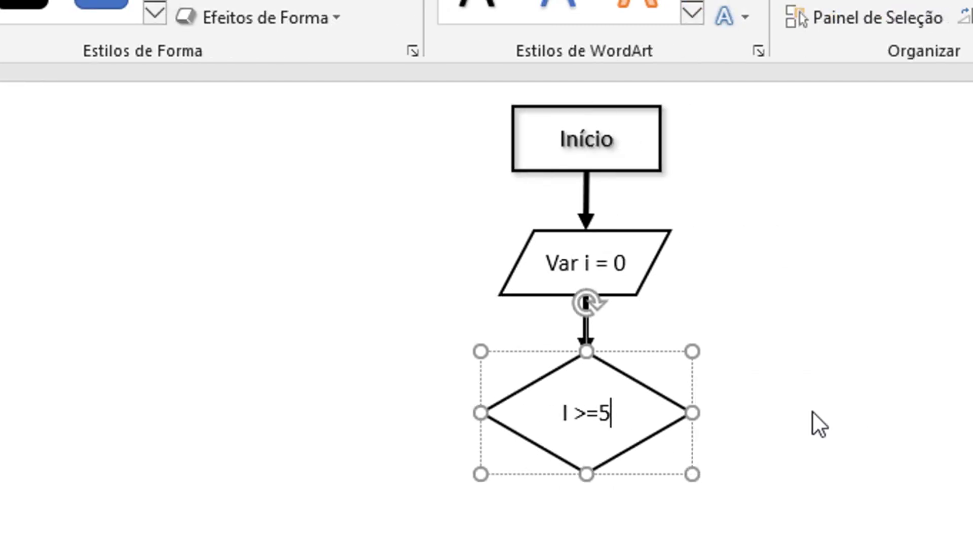
{"action": "left_click", "coordinate": [768, 419]}
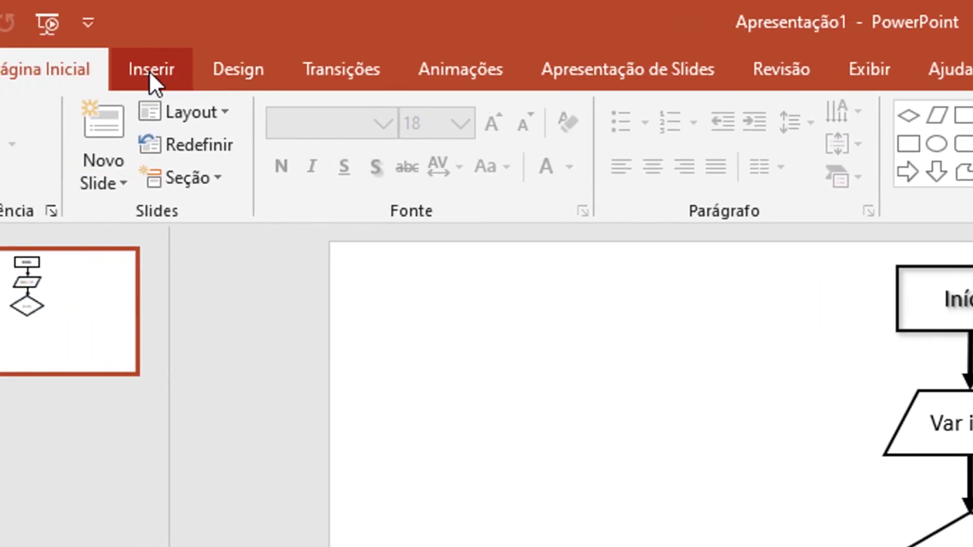
{"action": "left_click", "coordinate": [151, 76]}
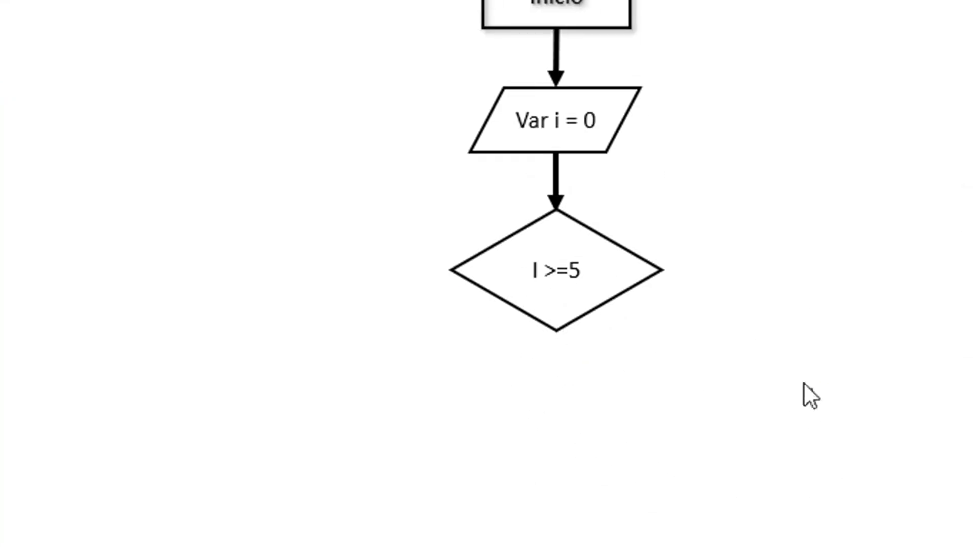
Marquee-select the three flowchart shapes, then deselect them without changes
{"action": "left_click_drag", "start_coordinate": [813, 519], "coordinate": [483, 65]}
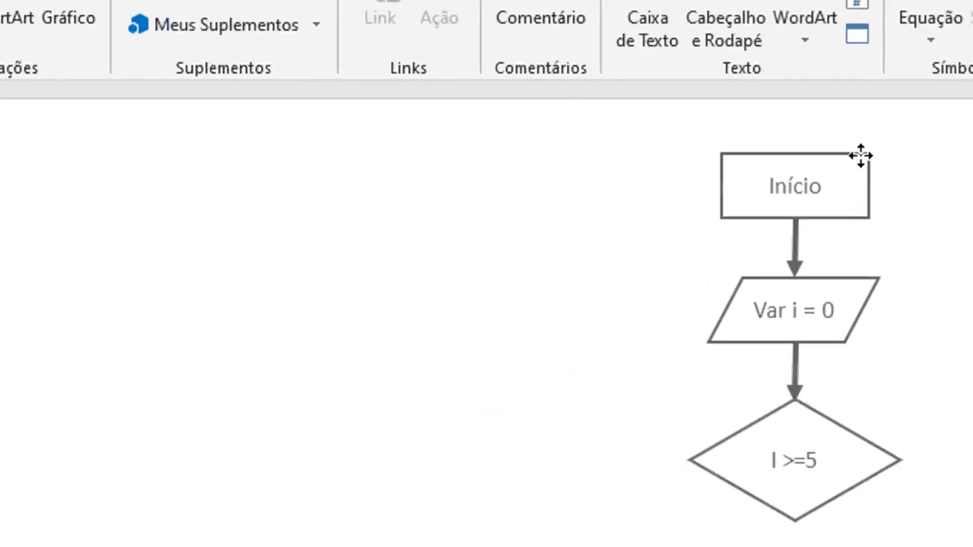
{"action": "left_click", "coordinate": [529, 458]}
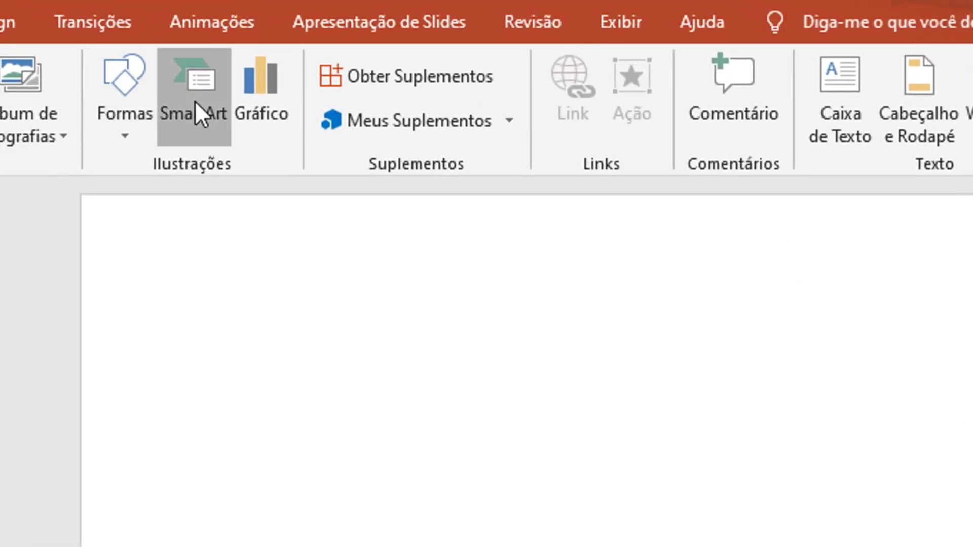
Insert a Hierarquia > Organograma SmartArt chart with placeholder [Texto] boxes beside the flowchart
{"action": "left_click", "coordinate": [195, 101]}
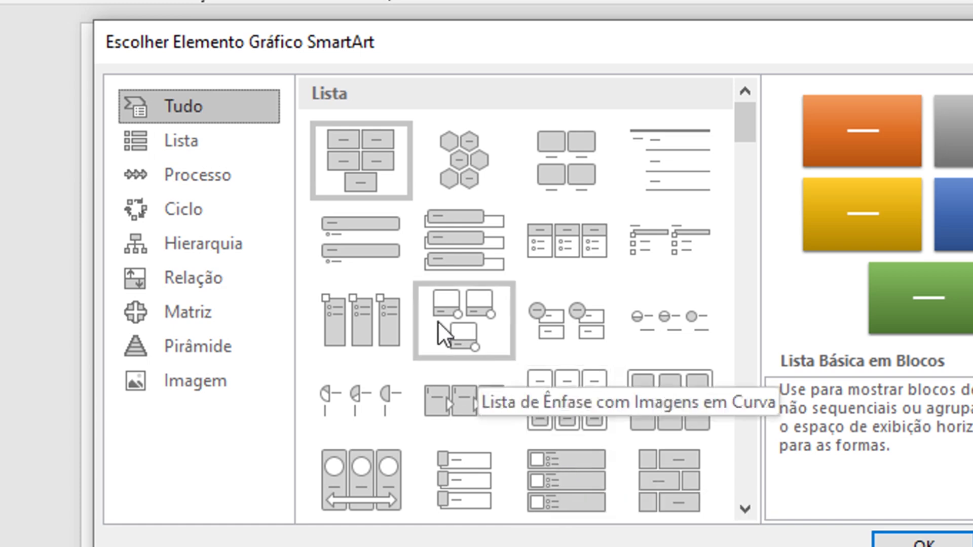
{"action": "left_click", "coordinate": [203, 245]}
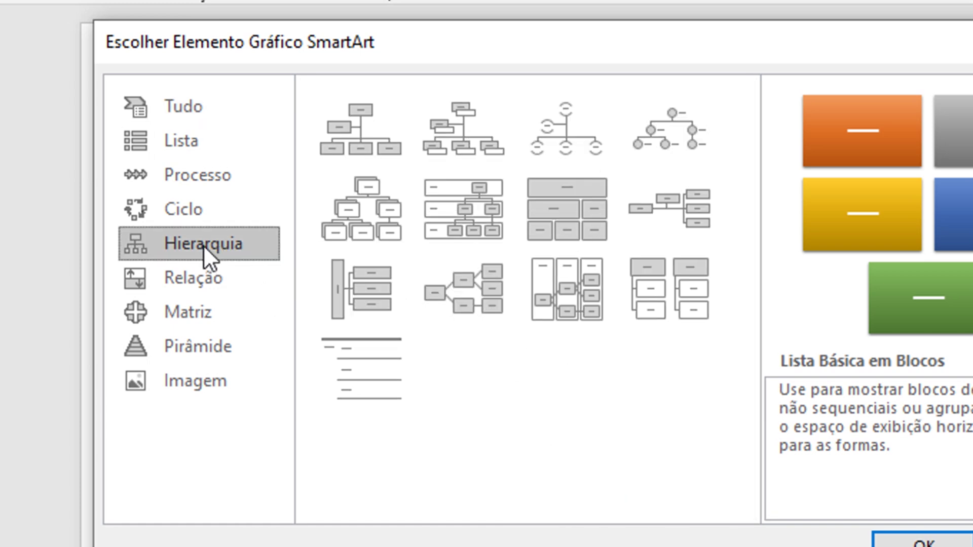
{"action": "left_click", "coordinate": [225, 284]}
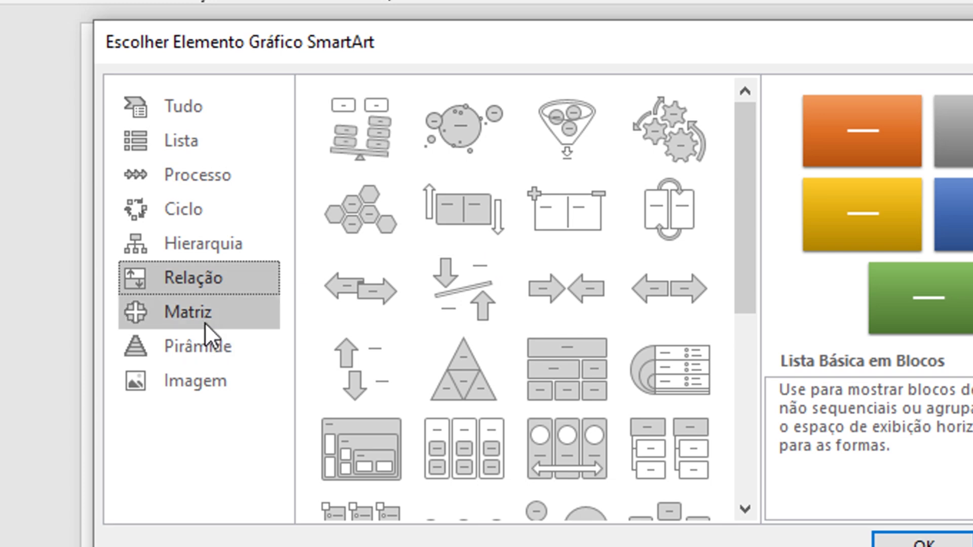
{"action": "left_click", "coordinate": [205, 323]}
{"action": "left_click", "coordinate": [208, 339]}
{"action": "left_click", "coordinate": [211, 367]}
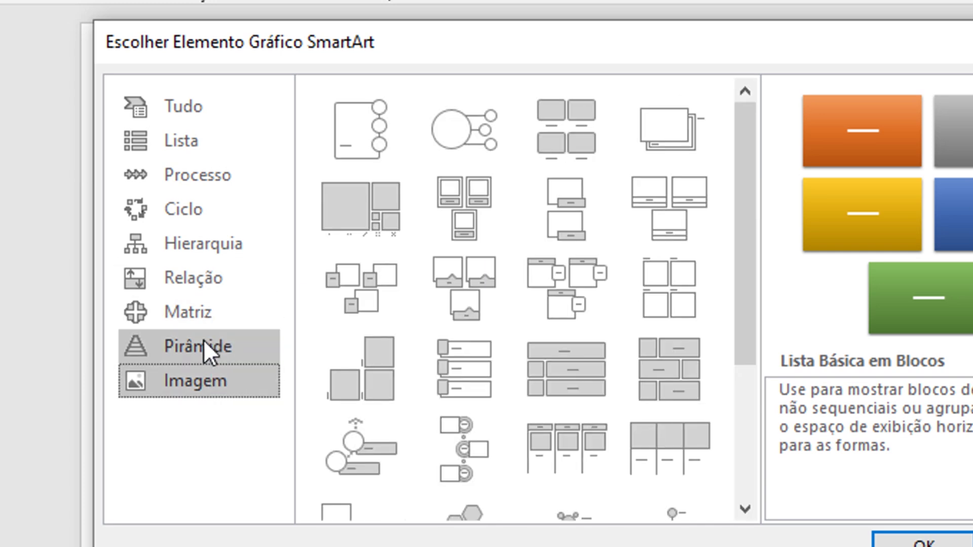
{"action": "left_click", "coordinate": [189, 142]}
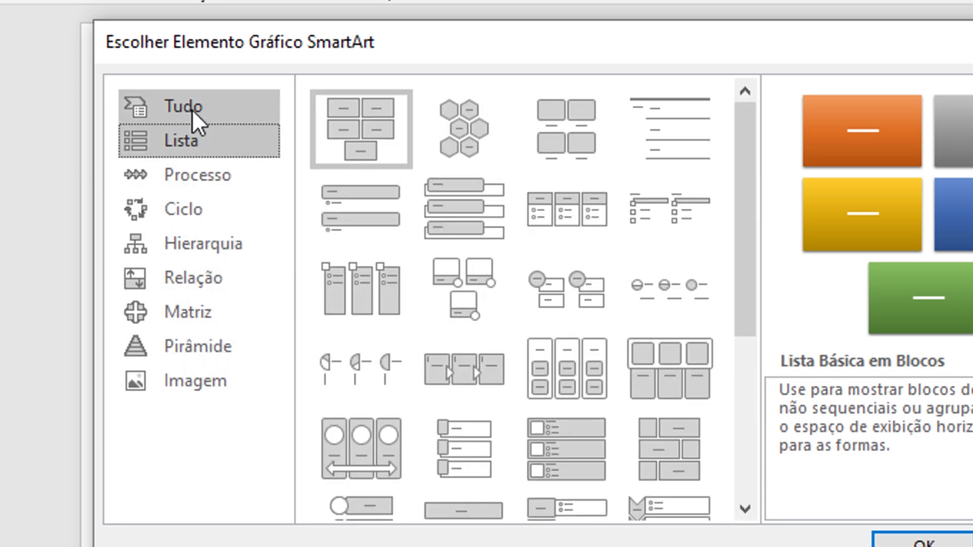
{"action": "left_click", "coordinate": [192, 110]}
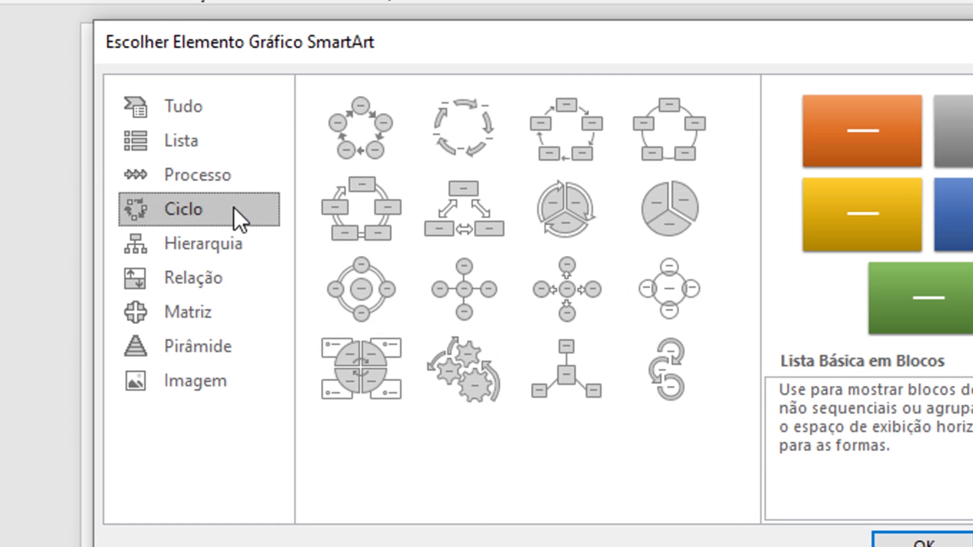
{"action": "left_click", "coordinate": [215, 240]}
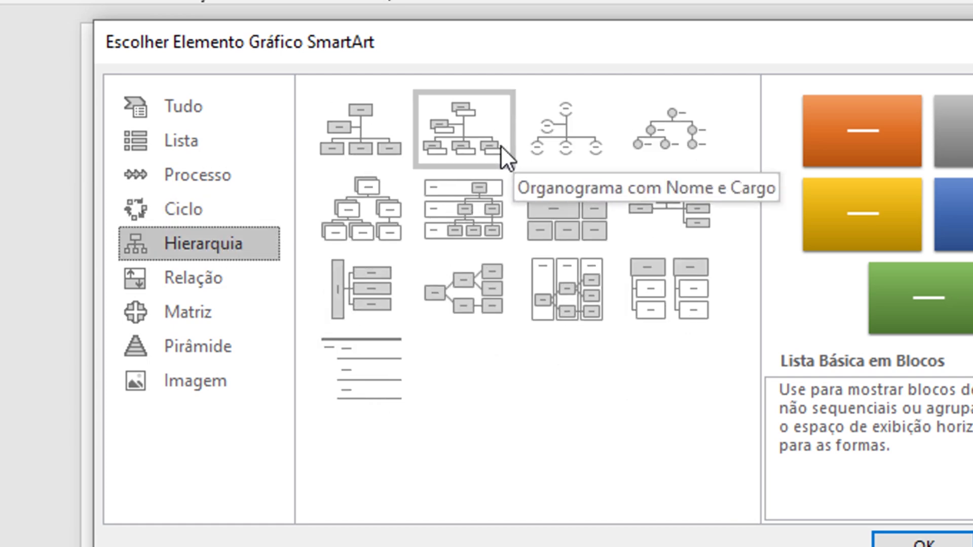
{"action": "left_click", "coordinate": [360, 139]}
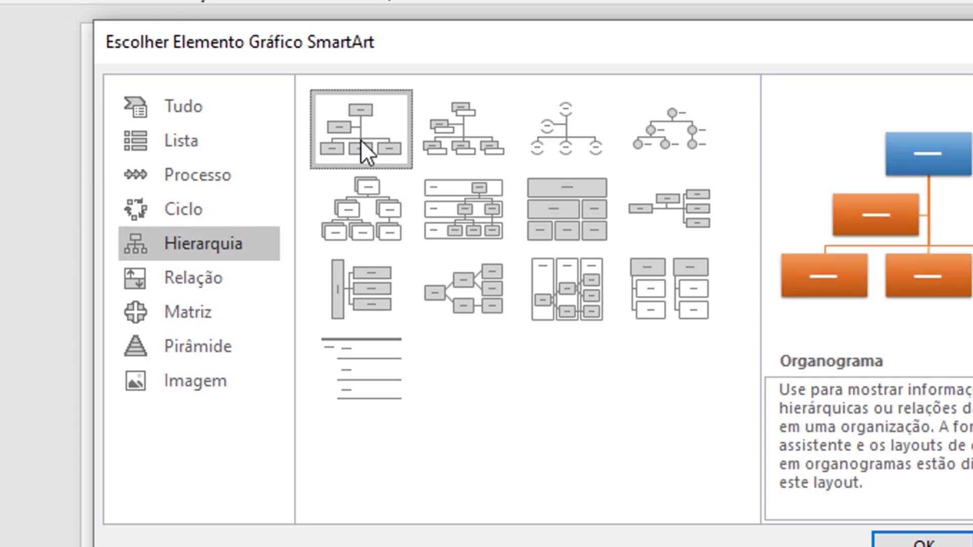
{"action": "left_click", "coordinate": [694, 462]}
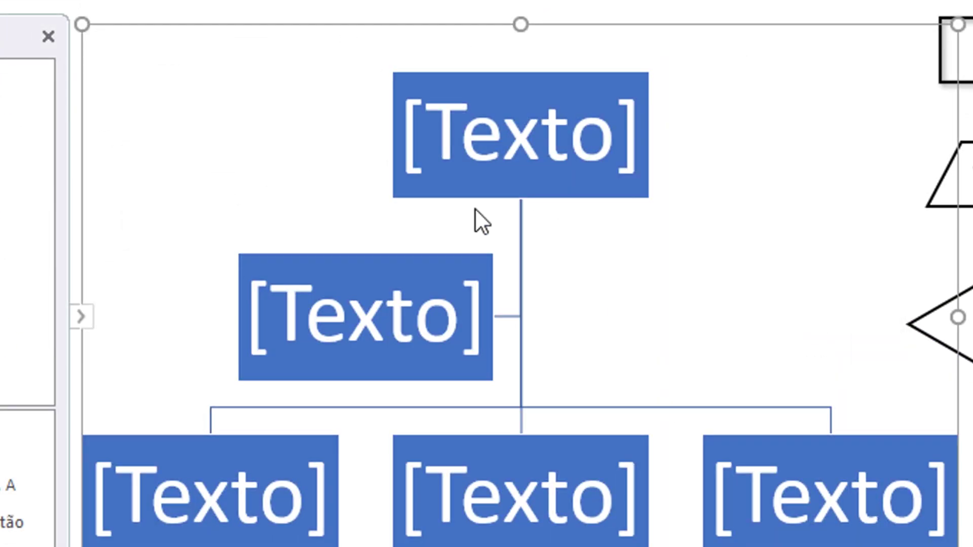
Move the org chart up-left beside the flowchart and apply a 3D bevelled SmartArt style
{"action": "left_click_drag", "start_coordinate": [591, 78], "coordinate": [508, 81]}
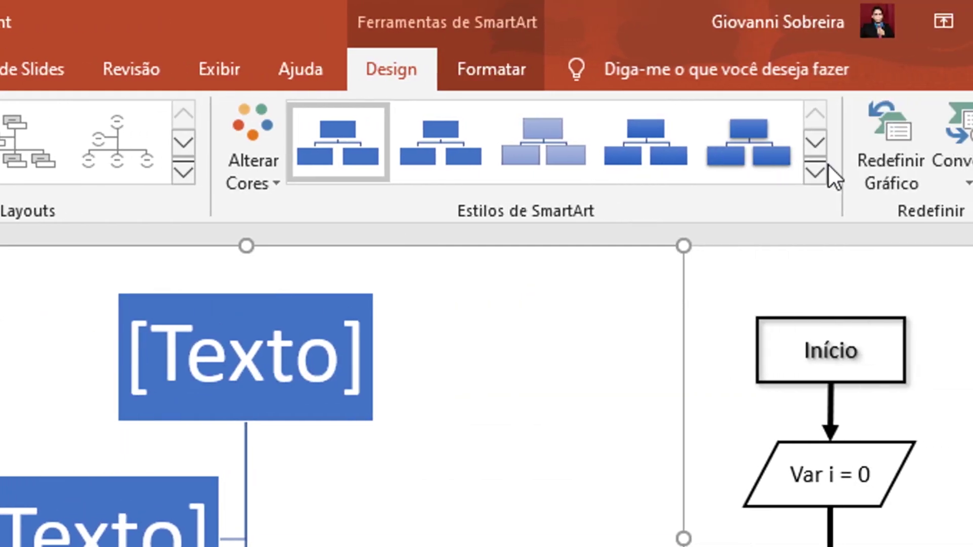
{"action": "left_click", "coordinate": [817, 174]}
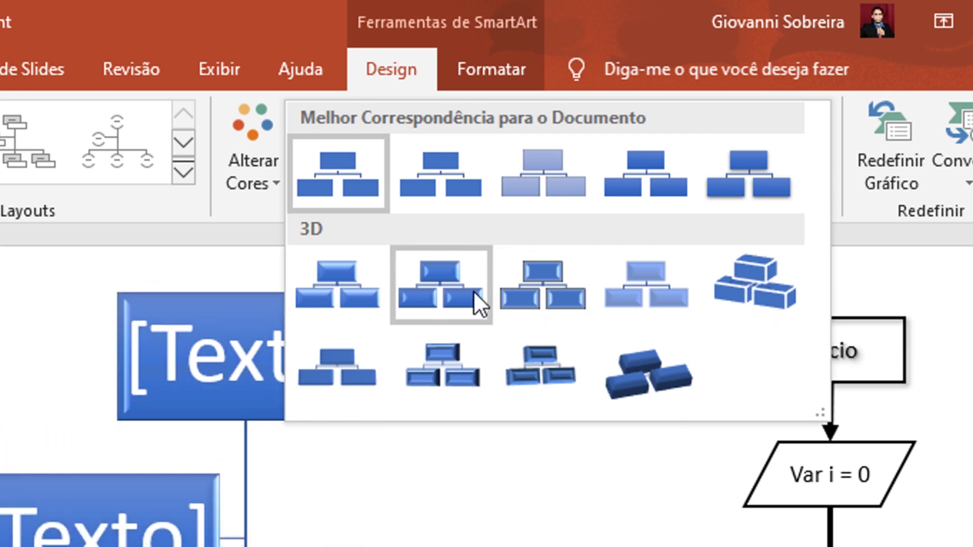
{"action": "left_click", "coordinate": [473, 293]}
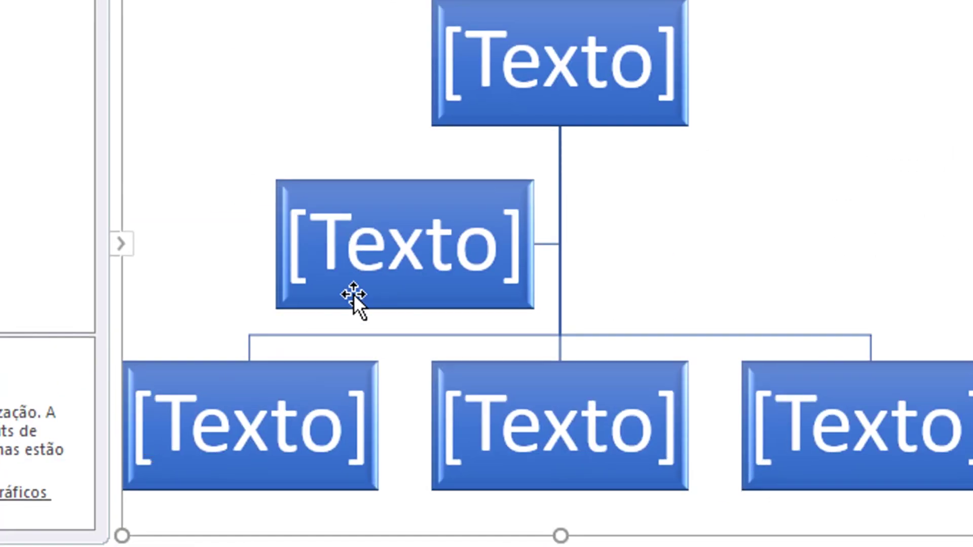
{"action": "left_click", "coordinate": [538, 71]}
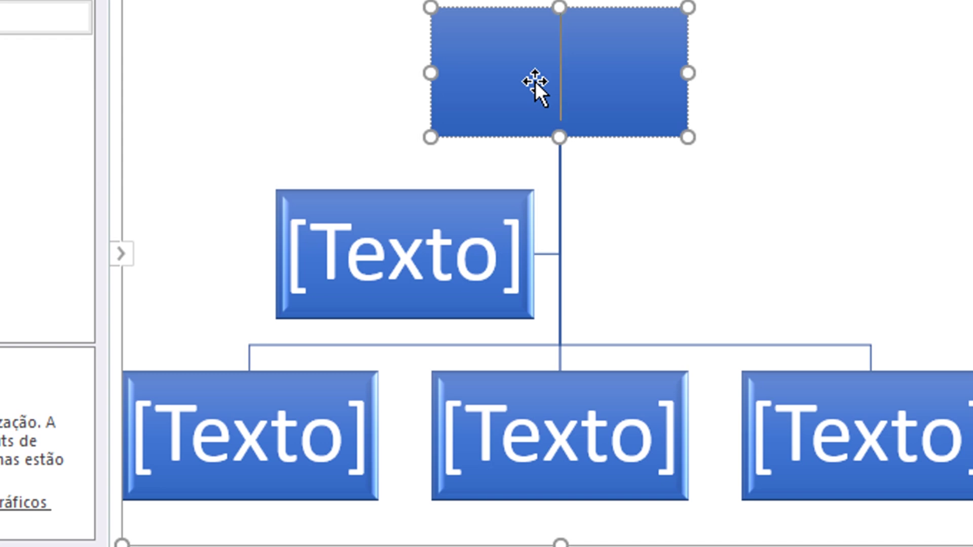
Label the top box CEO and the left box Financeiro
{"action": "type", "text": "Chefe"}
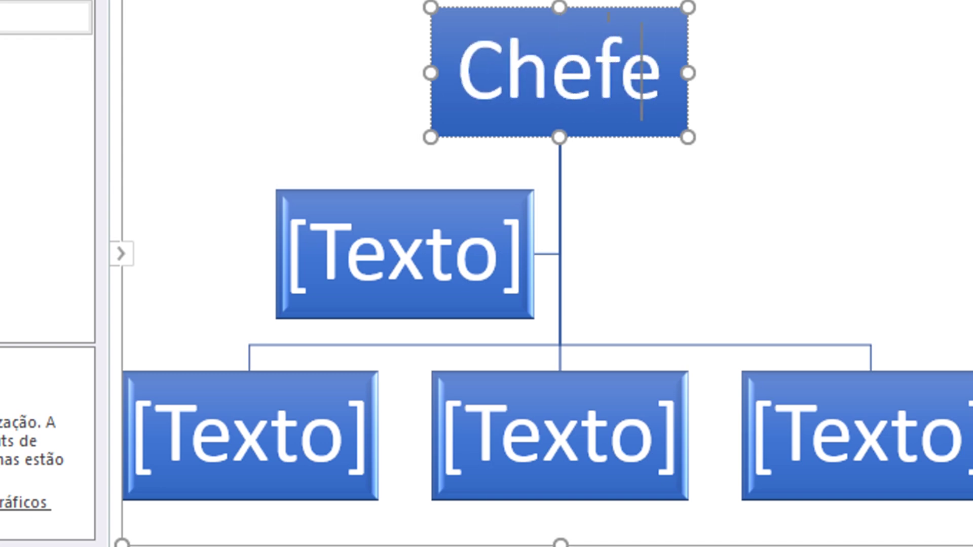
{"action": "double_click", "coordinate": [657, 81]}
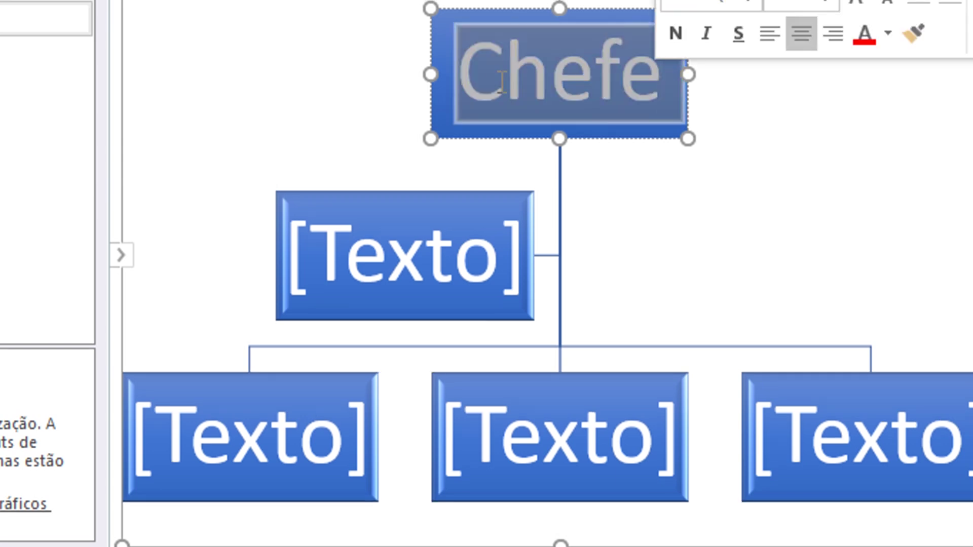
{"action": "type", "text": "CEO"}
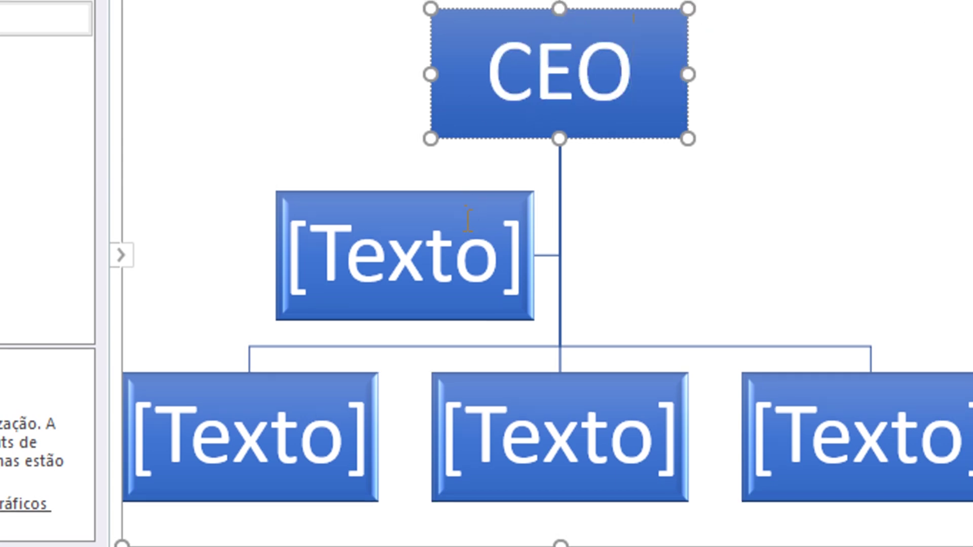
{"action": "left_click", "coordinate": [462, 223]}
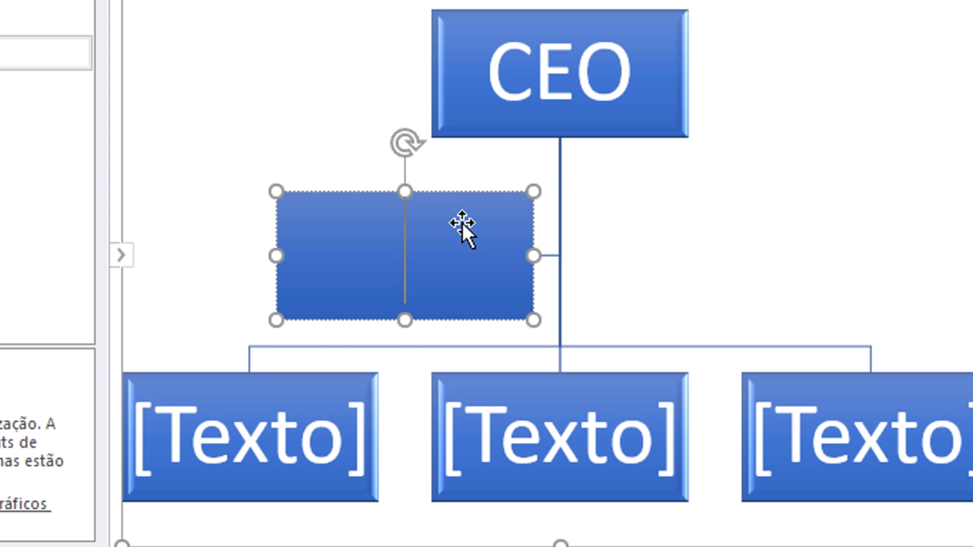
{"action": "type", "text": "Financeiro"}
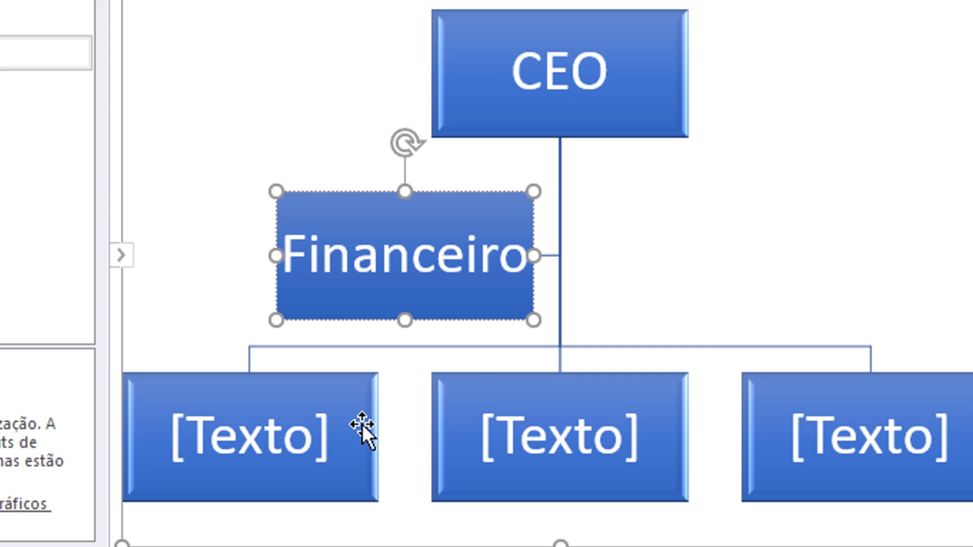
Fill the lower boxes with Vendas, Contabilidade and Marketing, then select the Marketing box
{"action": "left_click", "coordinate": [367, 425]}
{"action": "type", "text": "/"}
{"action": "key", "text": "BackSpace"}
{"action": "type", "text": "Vendas"}
{"action": "left_click", "coordinate": [524, 433]}
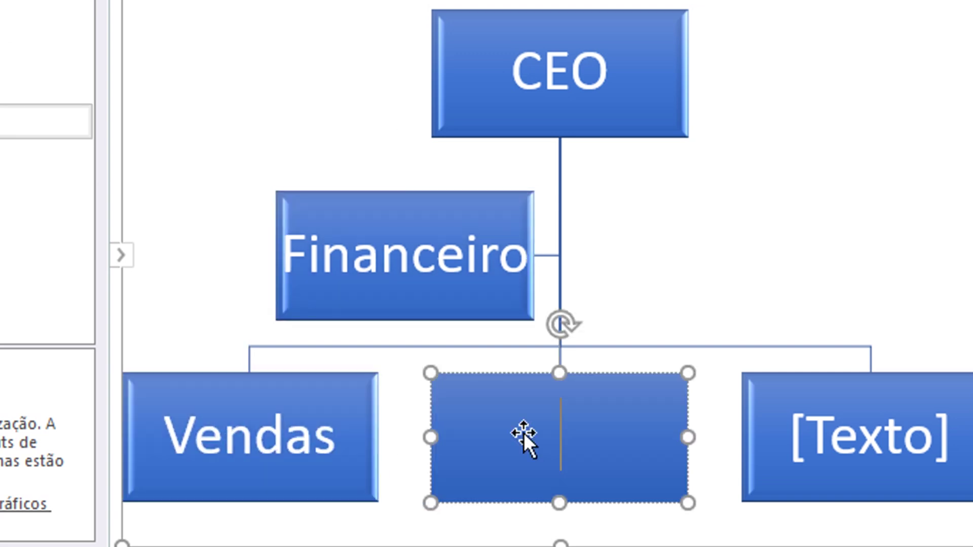
{"action": "type", "text": "Contabilidade"}
{"action": "left_click", "coordinate": [826, 425]}
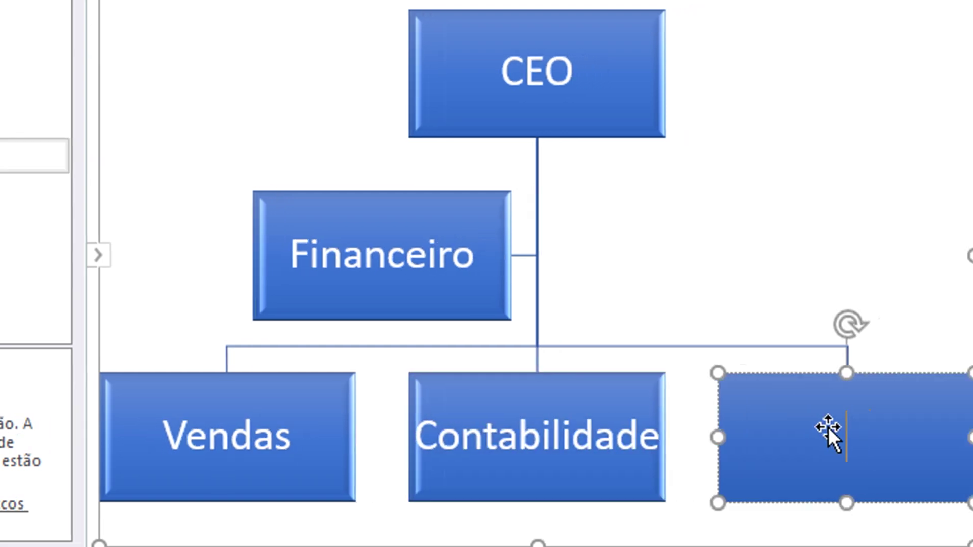
{"action": "type", "text": "Marketing"}
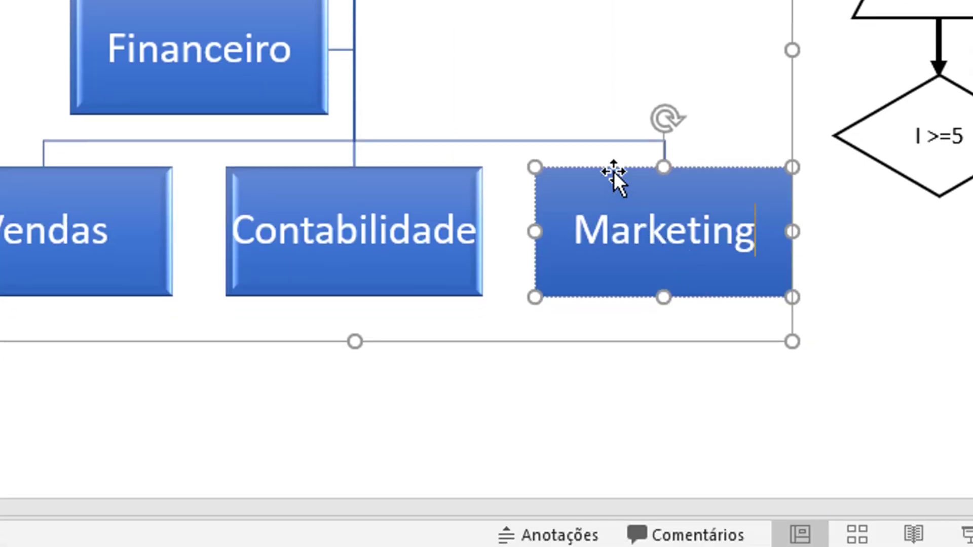
{"action": "left_click", "coordinate": [614, 170]}
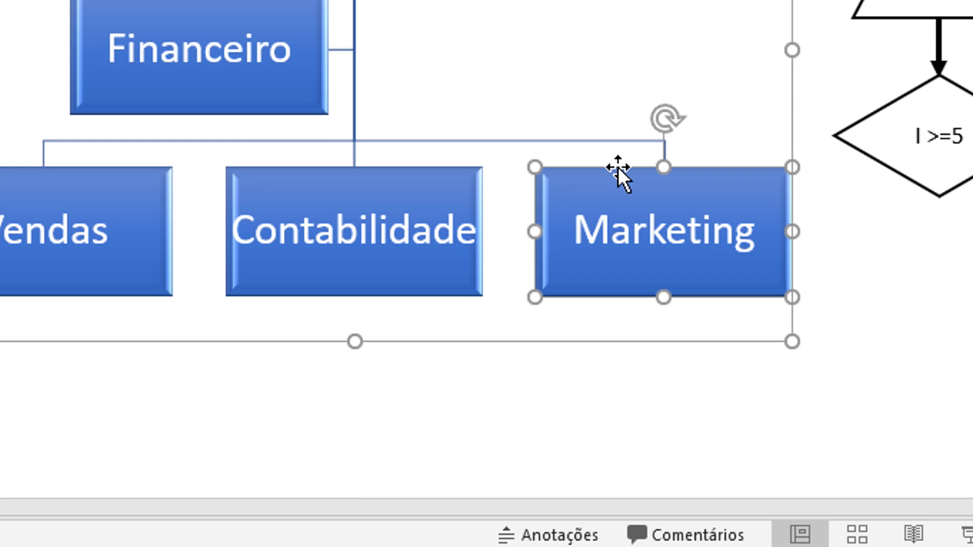
Delete the Marketing box and remove the accidental line break inside Contabilidade
{"action": "key", "text": "Delete"}
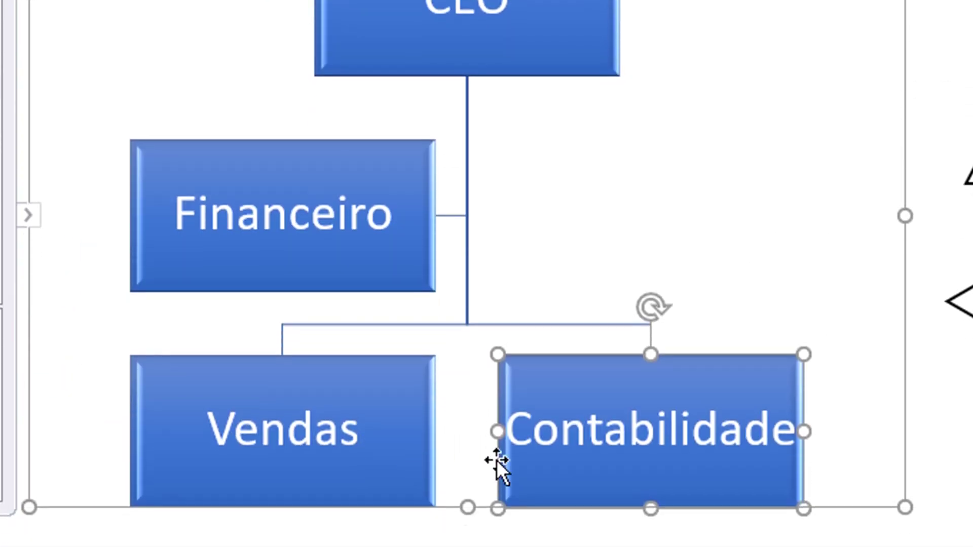
{"action": "left_click", "coordinate": [628, 428]}
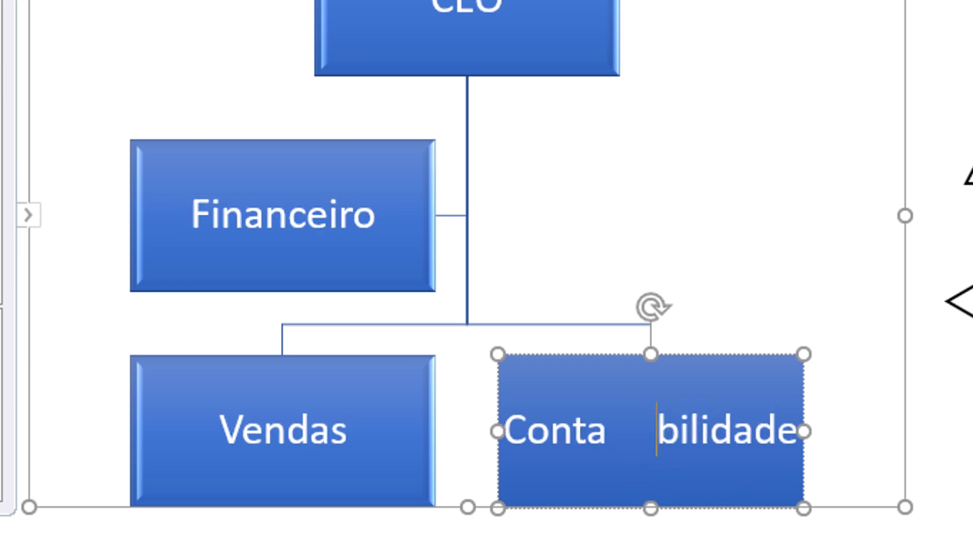
{"action": "key", "text": "Return"}
{"action": "key", "text": "BackSpace"}
{"action": "key", "text": "BackSpace"}
{"action": "key", "text": "BackSpace"}
{"action": "key", "text": "BackSpace"}
{"action": "key", "text": "BackSpace"}
{"action": "key", "text": "BackSpace"}
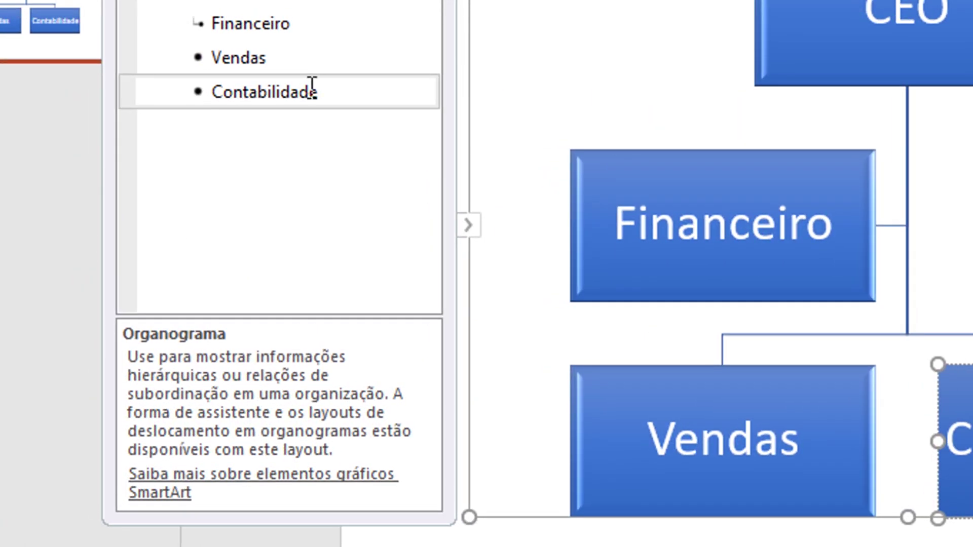
{"action": "left_click", "coordinate": [313, 88]}
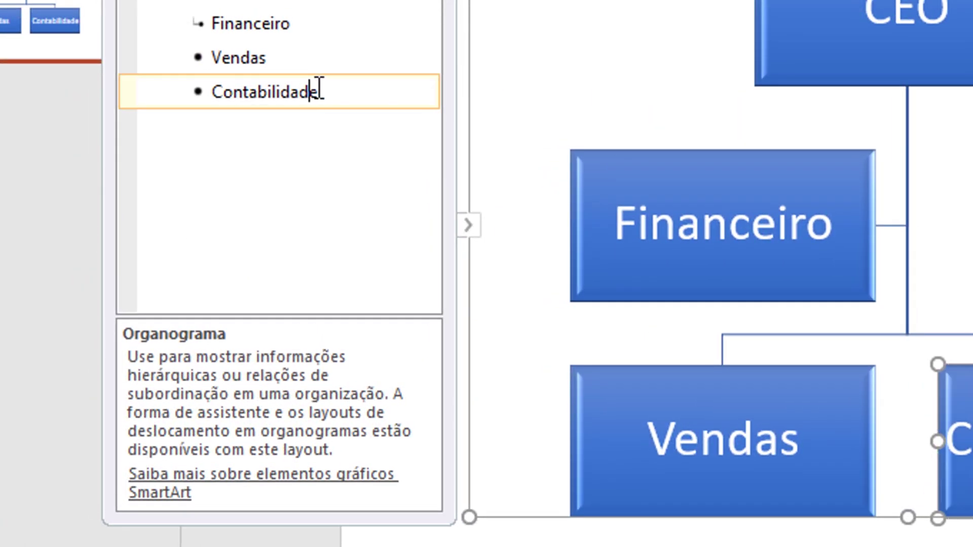
Add new entries after Contabilidade in the text pane and type marketing into one
{"action": "key", "text": "Return"}
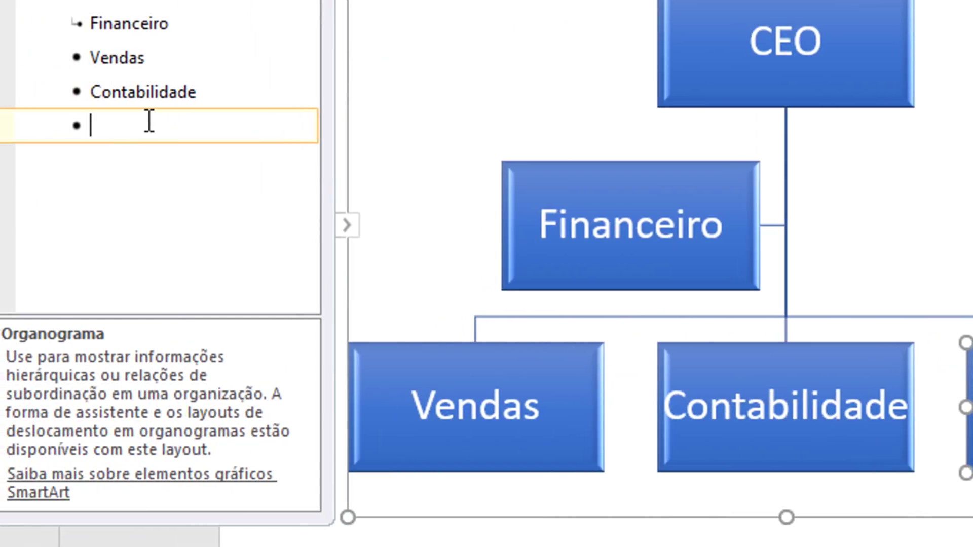
{"action": "key", "text": "Return"}
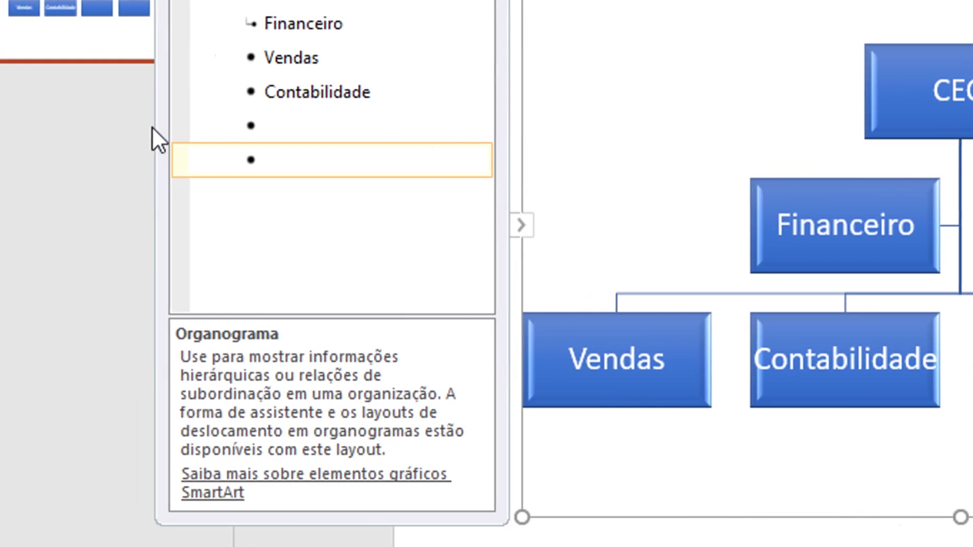
{"action": "left_click", "coordinate": [291, 97]}
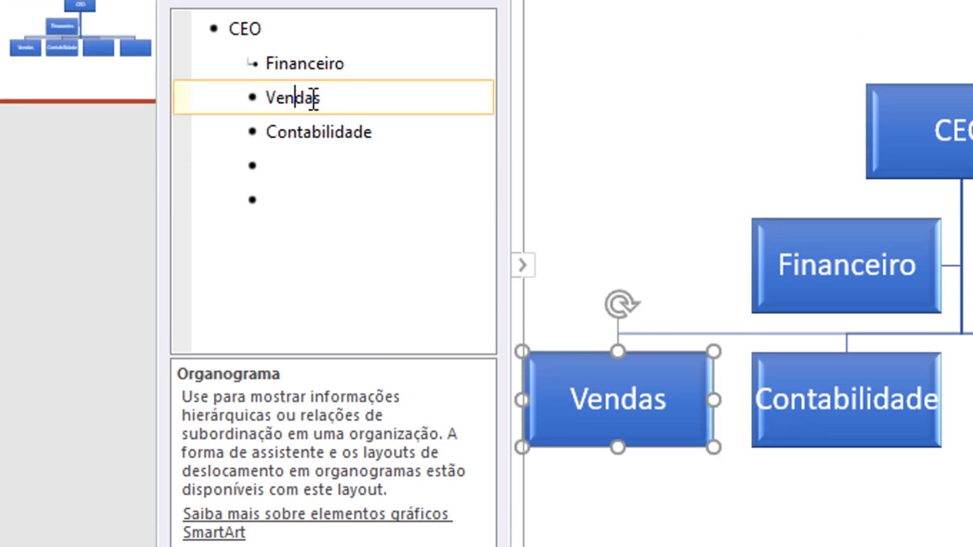
{"action": "left_click", "coordinate": [315, 132]}
{"action": "left_click", "coordinate": [287, 161]}
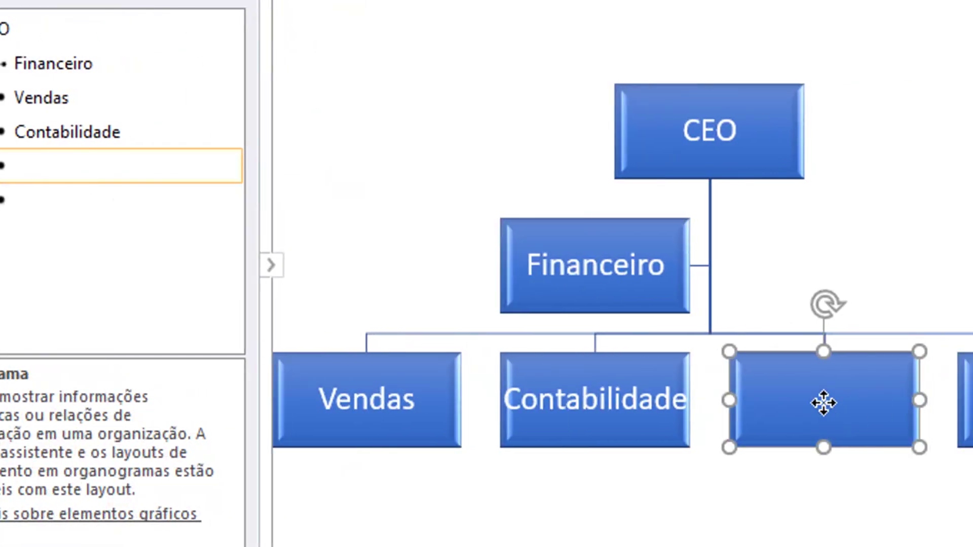
{"action": "left_click", "coordinate": [817, 391]}
{"action": "type", "text": "marketing"}
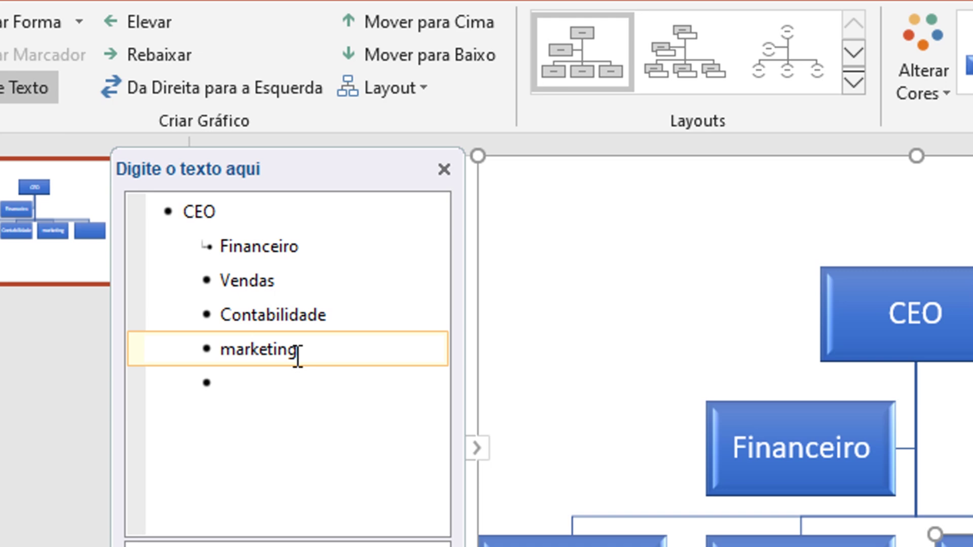
Adjust outline levels with Tab so an empty box hangs beneath marketing
{"action": "key", "text": "Tab"}
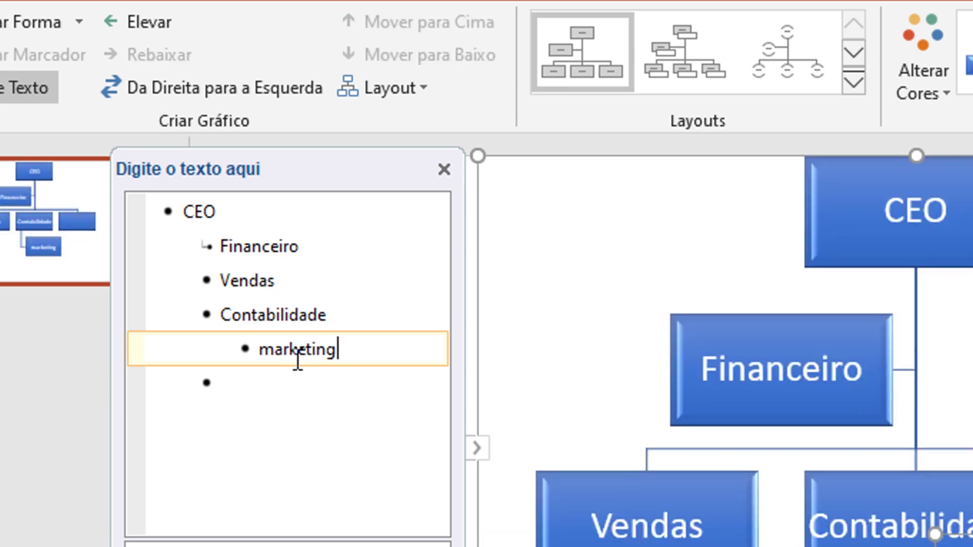
{"action": "left_click", "coordinate": [259, 375]}
{"action": "key", "text": "Tab"}
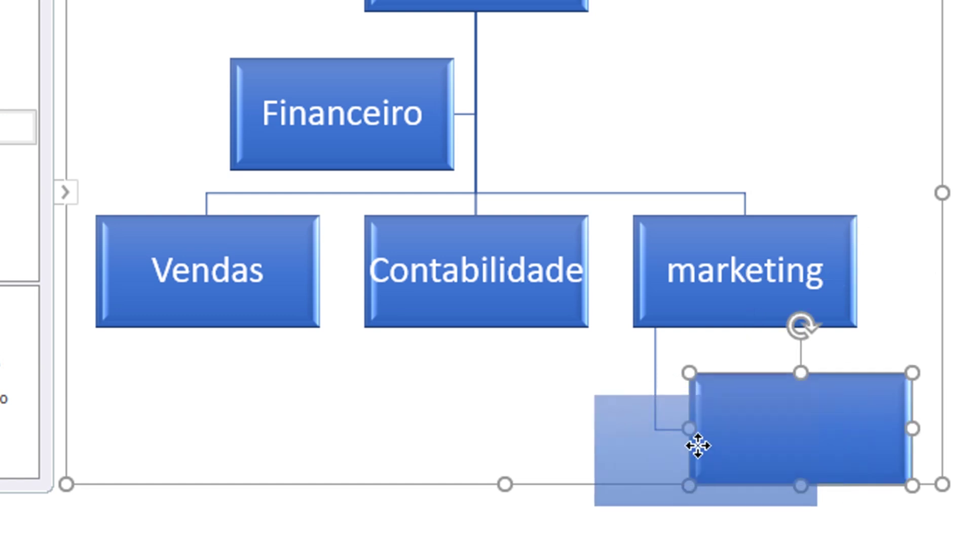
{"action": "mouse_move", "coordinate": [778, 449]}
{"action": "left_mouse_down"}
{"action": "mouse_move", "coordinate": [726, 444]}
{"action": "mouse_move", "coordinate": [765, 434]}
{"action": "left_mouse_up"}
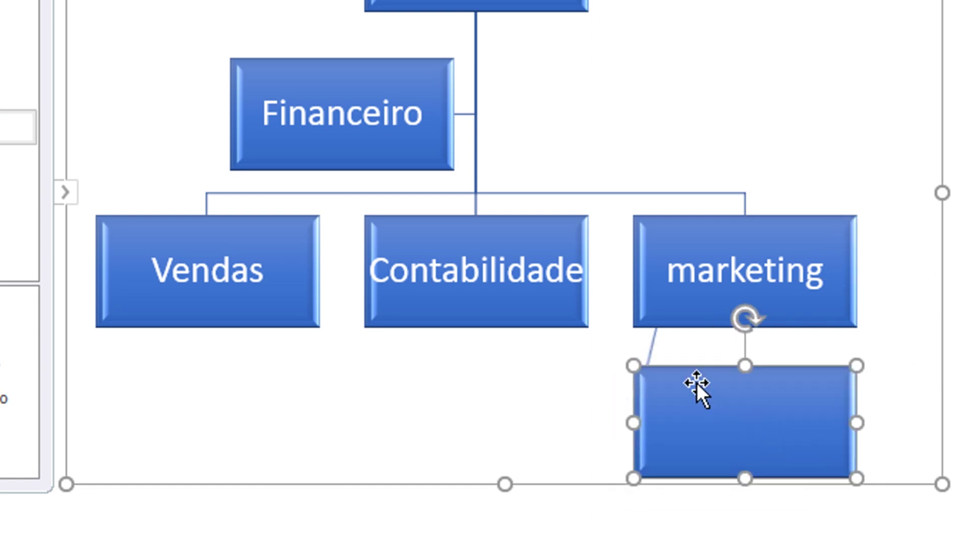
Reposition the empty box and its connector so it sits just below marketing
{"action": "left_click", "coordinate": [652, 346]}
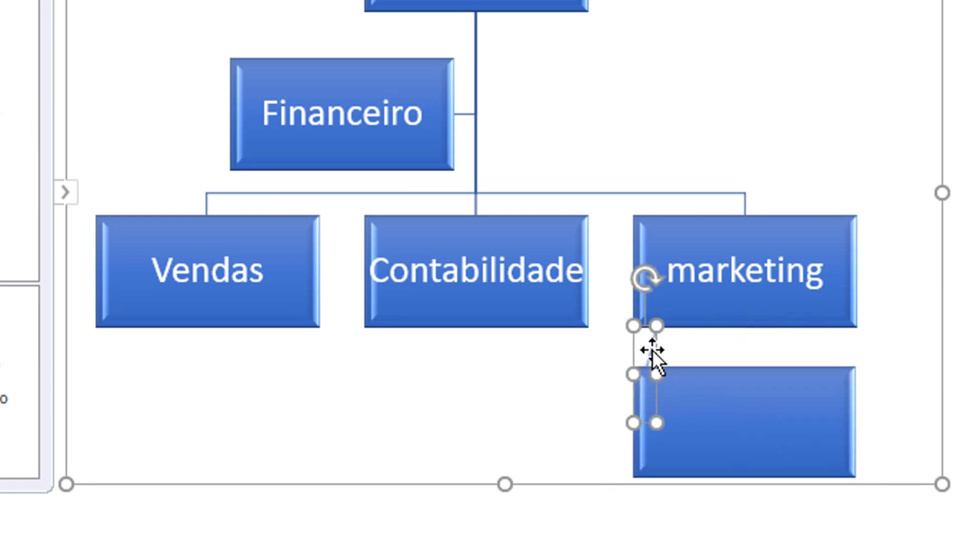
{"action": "left_click_drag", "start_coordinate": [663, 326], "coordinate": [658, 327]}
{"action": "left_click", "coordinate": [717, 384]}
{"action": "mouse_move", "coordinate": [709, 367]}
{"action": "left_mouse_down"}
{"action": "mouse_move", "coordinate": [586, 413]}
{"action": "mouse_move", "coordinate": [528, 419]}
{"action": "mouse_move", "coordinate": [760, 416]}
{"action": "left_mouse_up"}
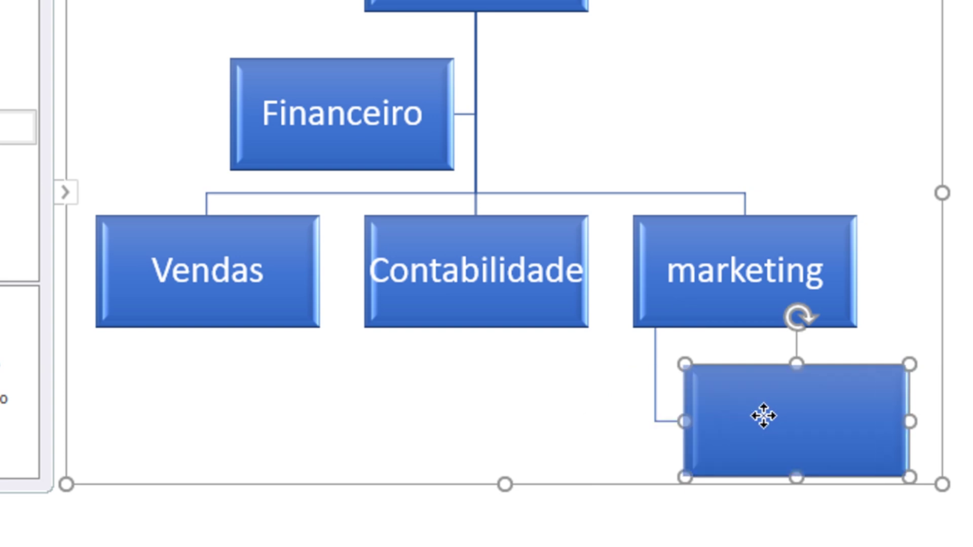
{"action": "left_click_drag", "start_coordinate": [760, 416], "coordinate": [776, 418]}
{"action": "left_click", "coordinate": [830, 357]}
{"action": "scroll", "coordinate": [573, 71], "scroll_direction": "up", "scroll_amount": 3}
{"action": "scroll", "coordinate": [470, 78], "scroll_direction": "up", "scroll_amount": 2}
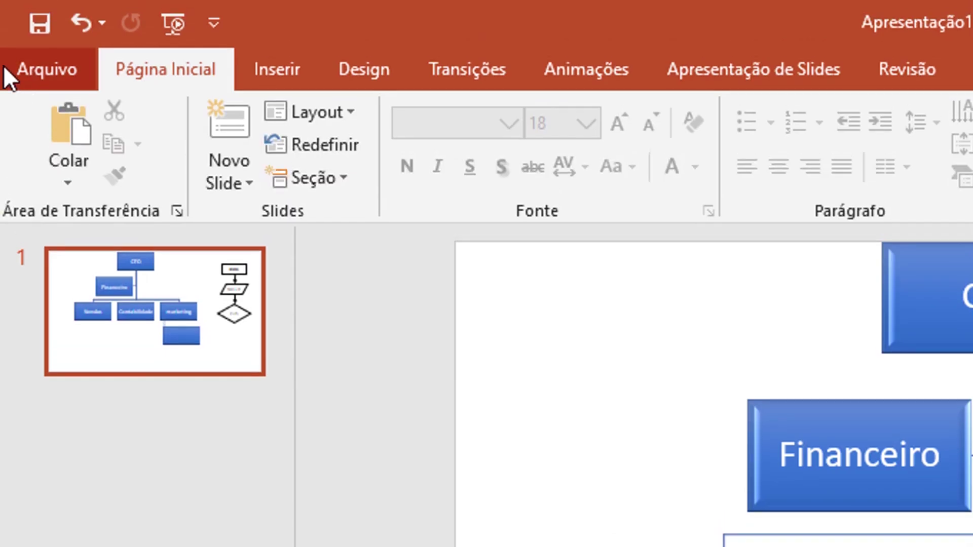
Save the slide to Este PC as Formato JPEG (*.jpg) named 'diagrama'
{"action": "left_click", "coordinate": [25, 35]}
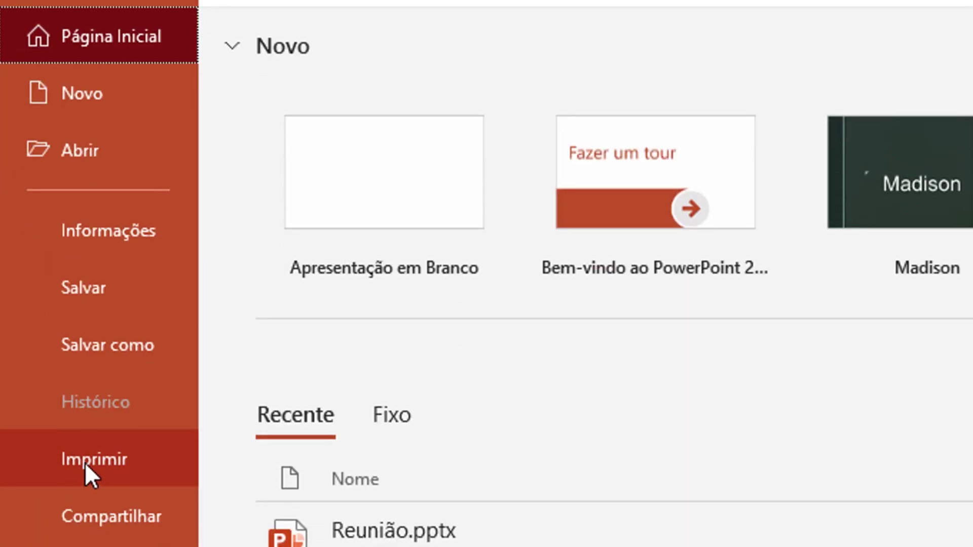
{"action": "left_click", "coordinate": [85, 463]}
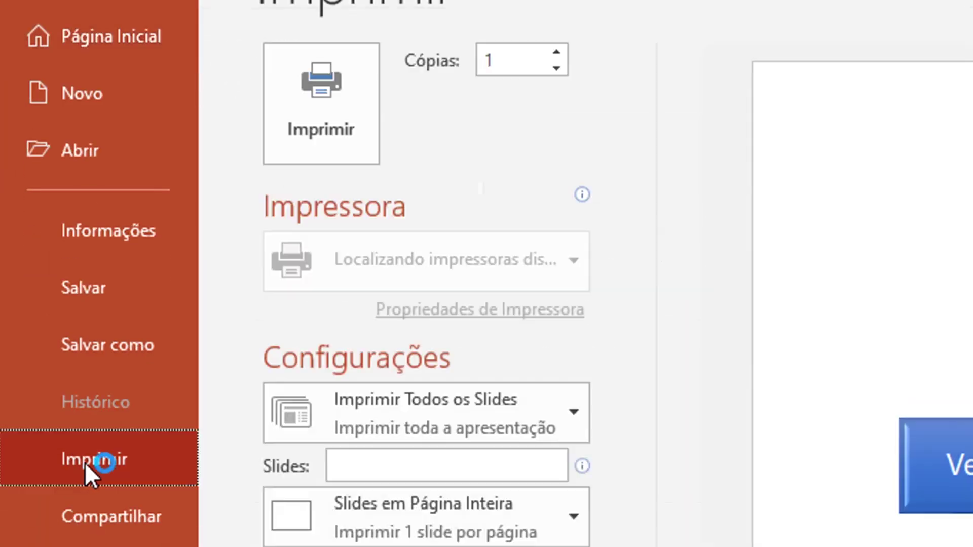
{"action": "left_click", "coordinate": [130, 344]}
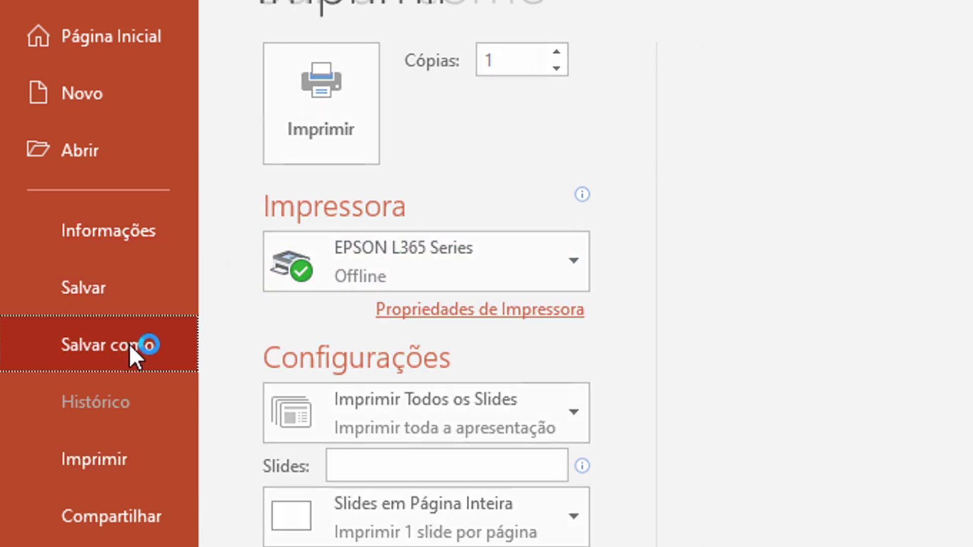
{"action": "double_click", "coordinate": [336, 257]}
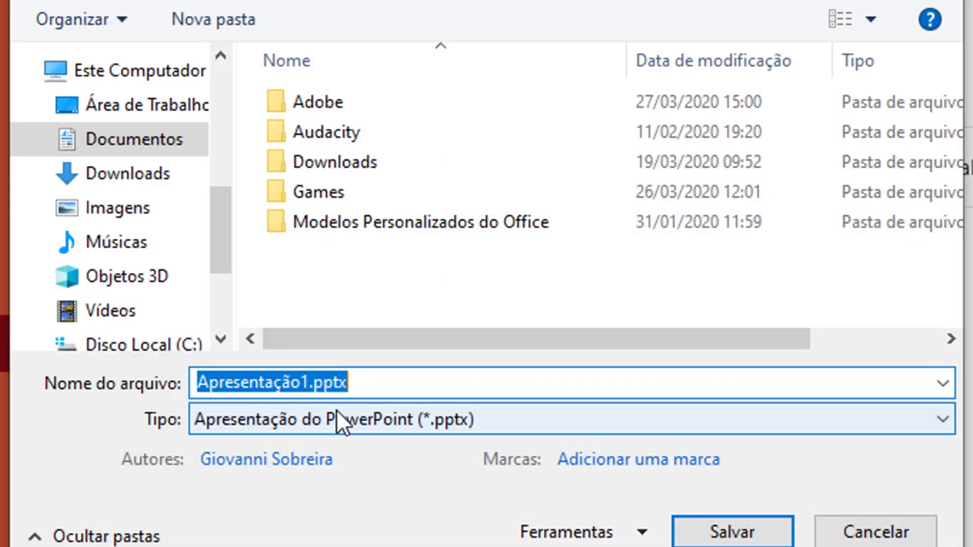
{"action": "left_click", "coordinate": [334, 413]}
{"action": "key", "text": "Escape"}
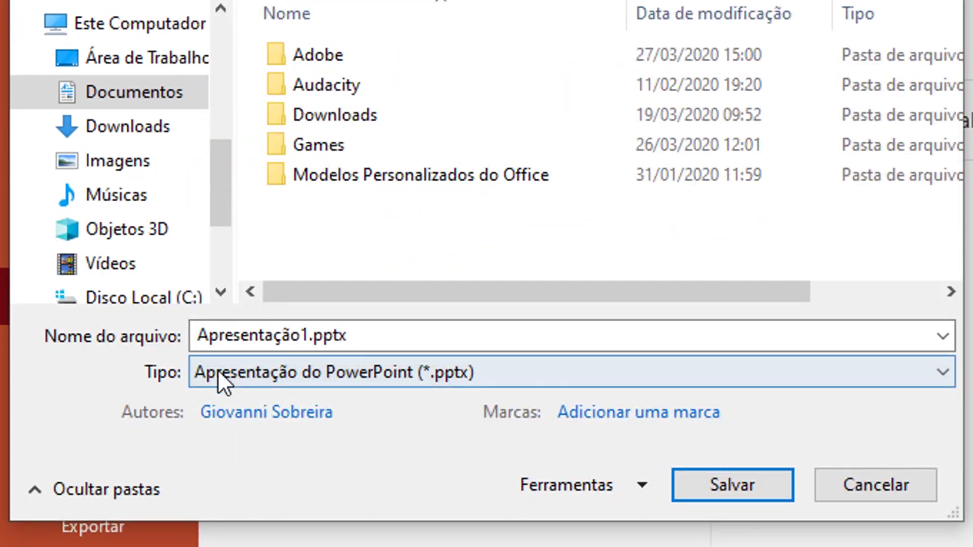
{"action": "left_click", "coordinate": [284, 376]}
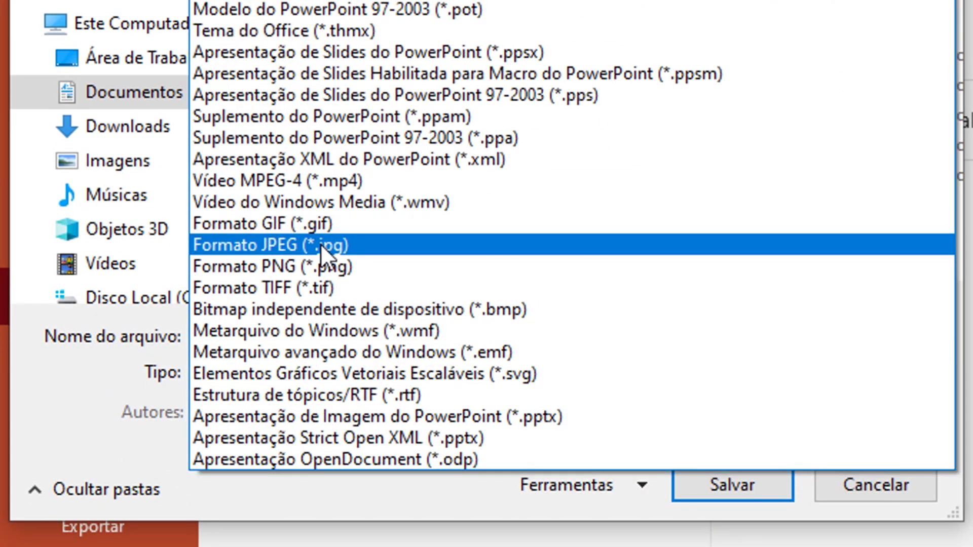
{"action": "left_click", "coordinate": [365, 249]}
{"action": "left_click", "coordinate": [354, 335]}
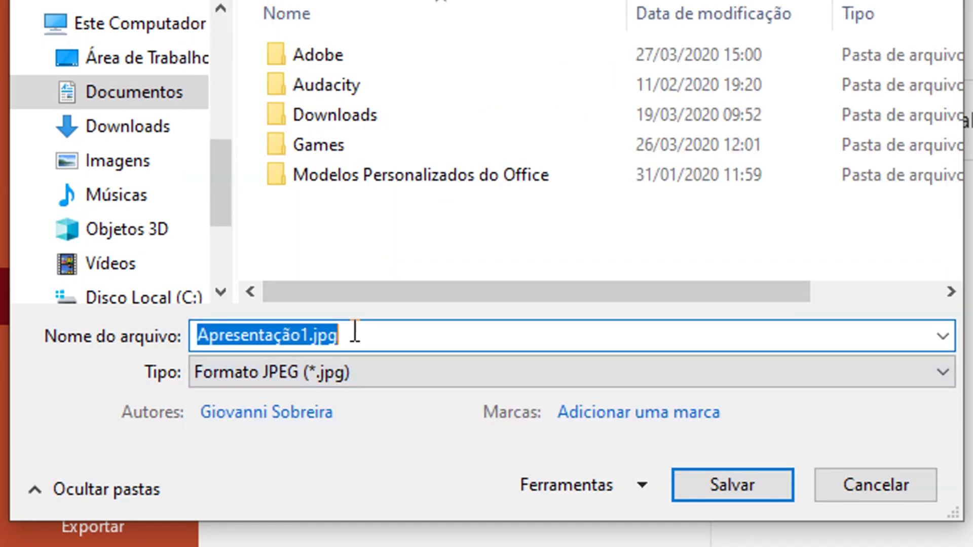
{"action": "type", "text": "diagrama"}
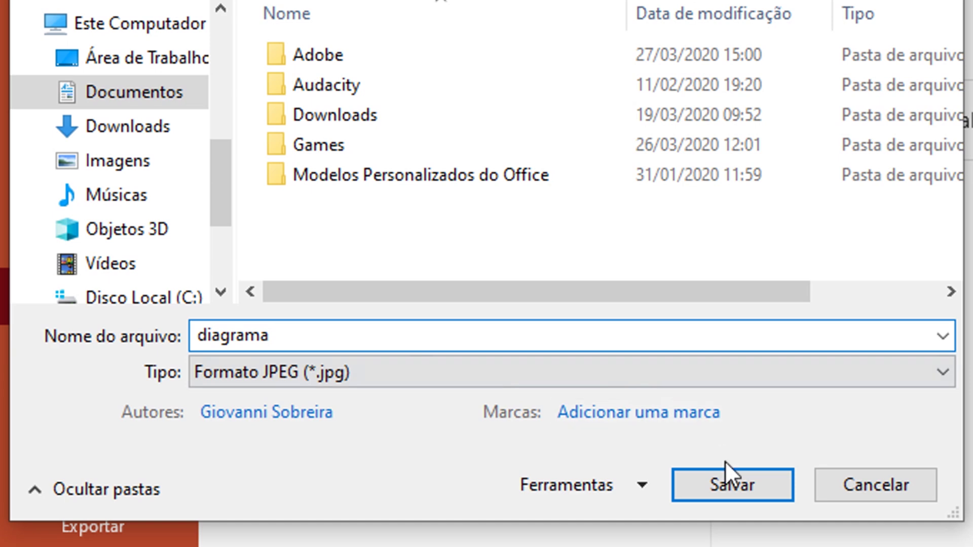
{"action": "left_click", "coordinate": [730, 474]}
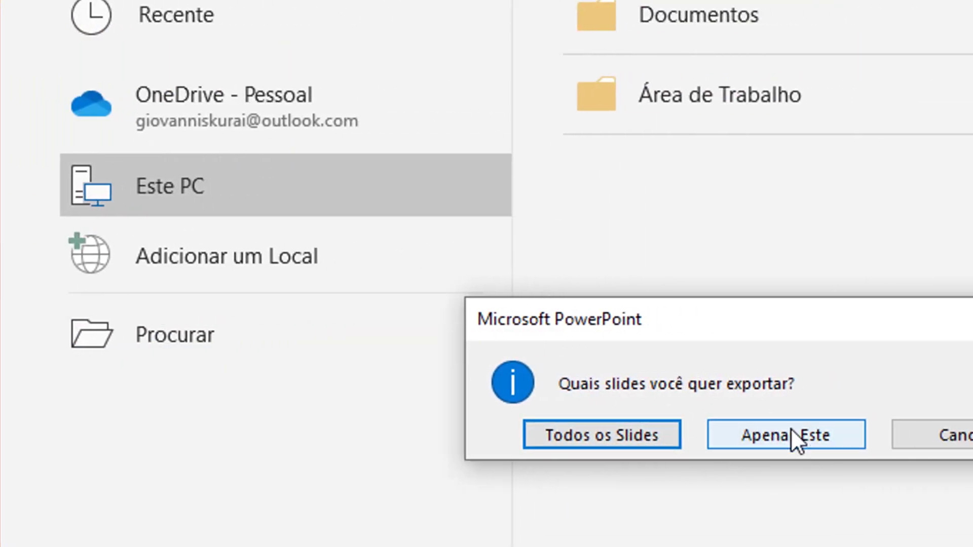
Choose Apenas Este to export only the current slide as diagrama.jpg
{"action": "left_click", "coordinate": [793, 432]}
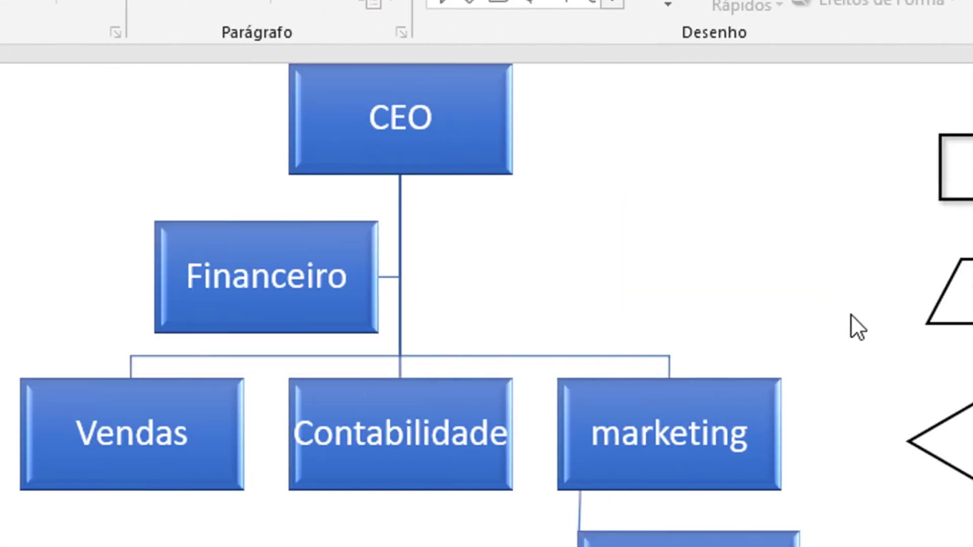